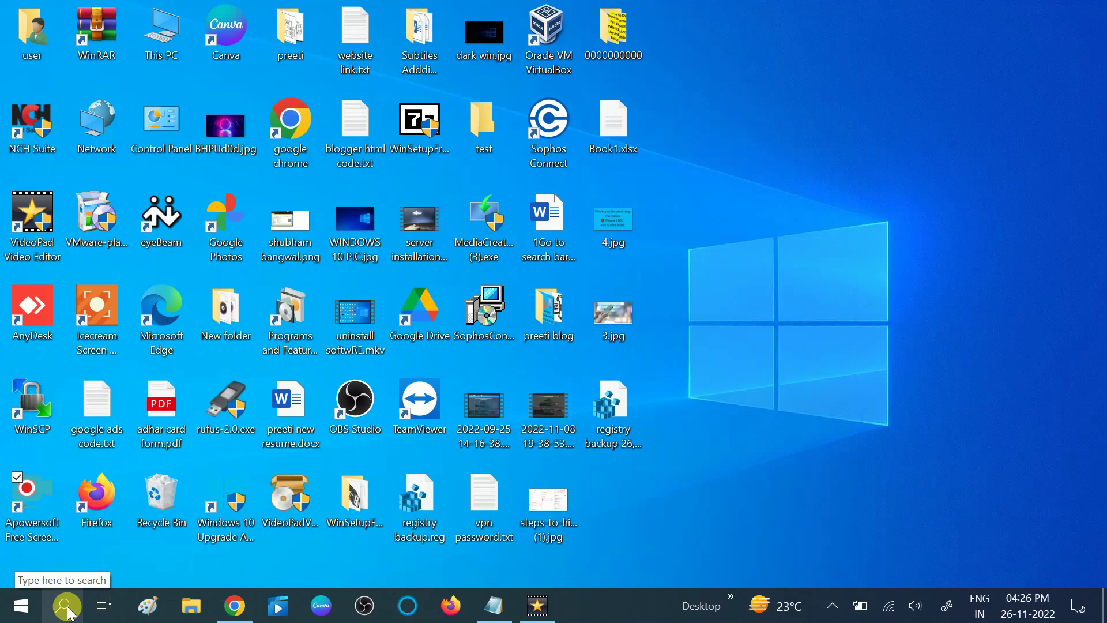
Open Device Manager from the Start button's quick-access menu and move its window right
{"action": "right_click", "coordinate": [22, 612]}
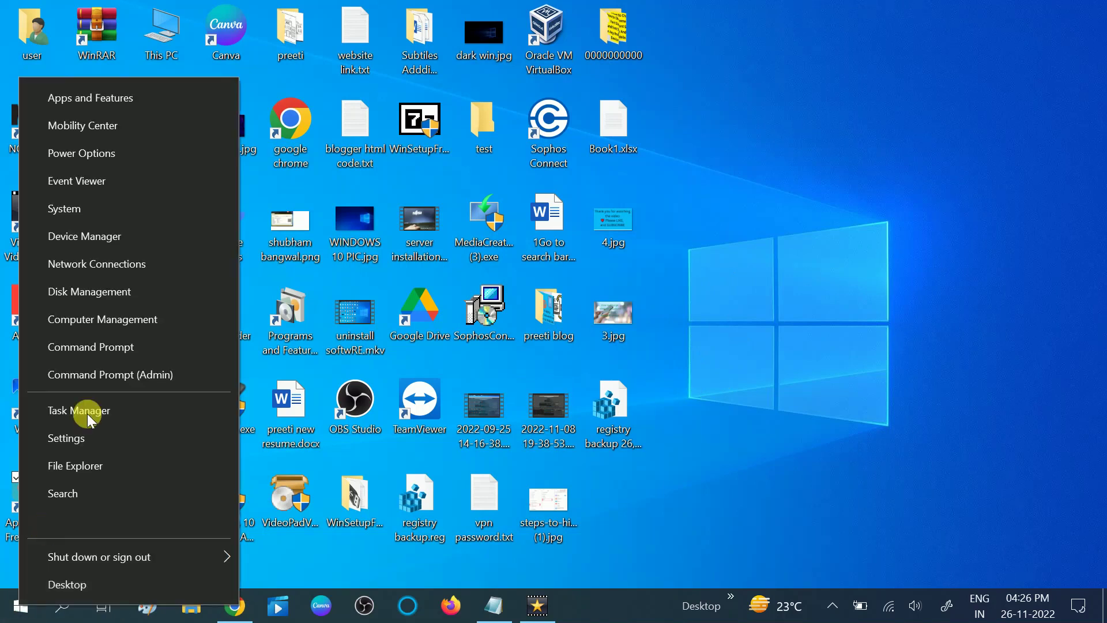
{"action": "left_click", "coordinate": [106, 240]}
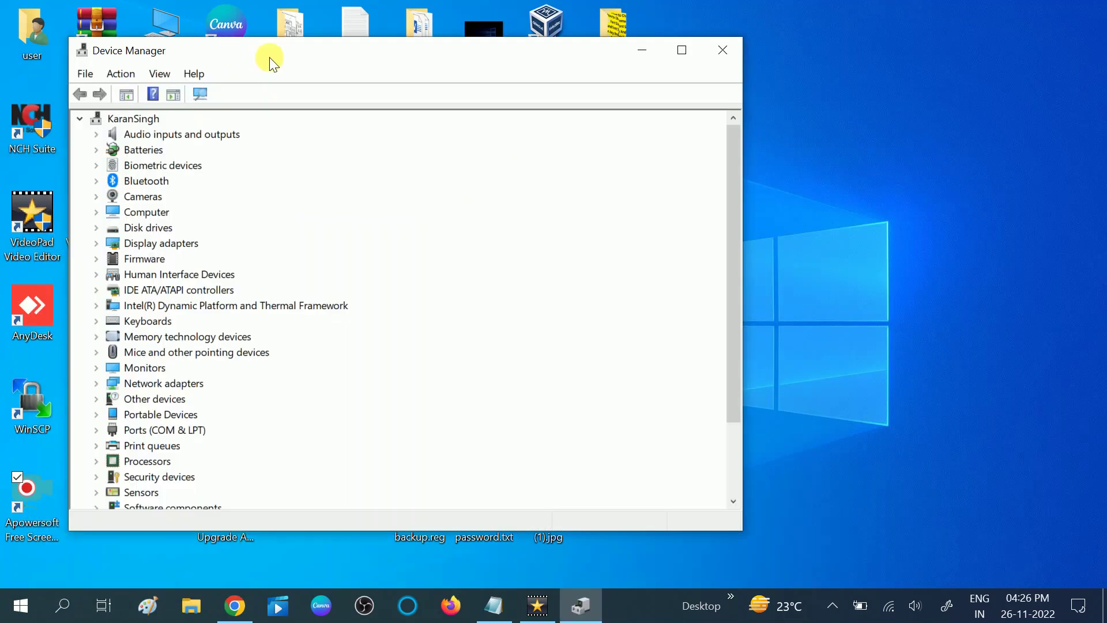
{"action": "left_click_drag", "start_coordinate": [272, 59], "coordinate": [465, 70]}
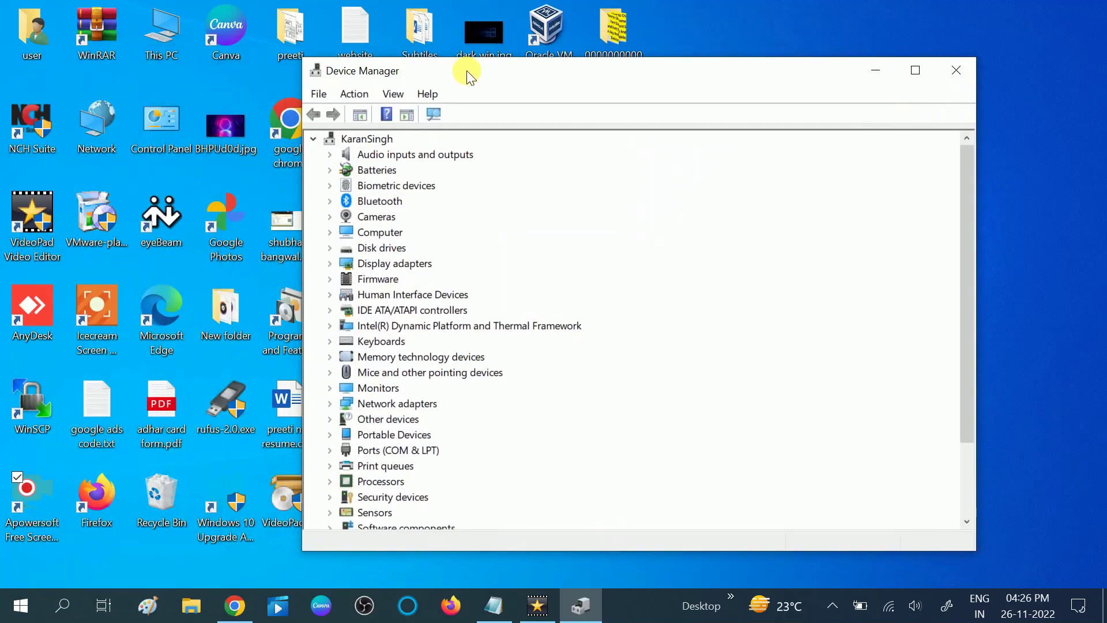
Search automatically for an Intel(R) Wireless Bluetooth(R) driver; the best driver is already installed
{"action": "left_click", "coordinate": [330, 201]}
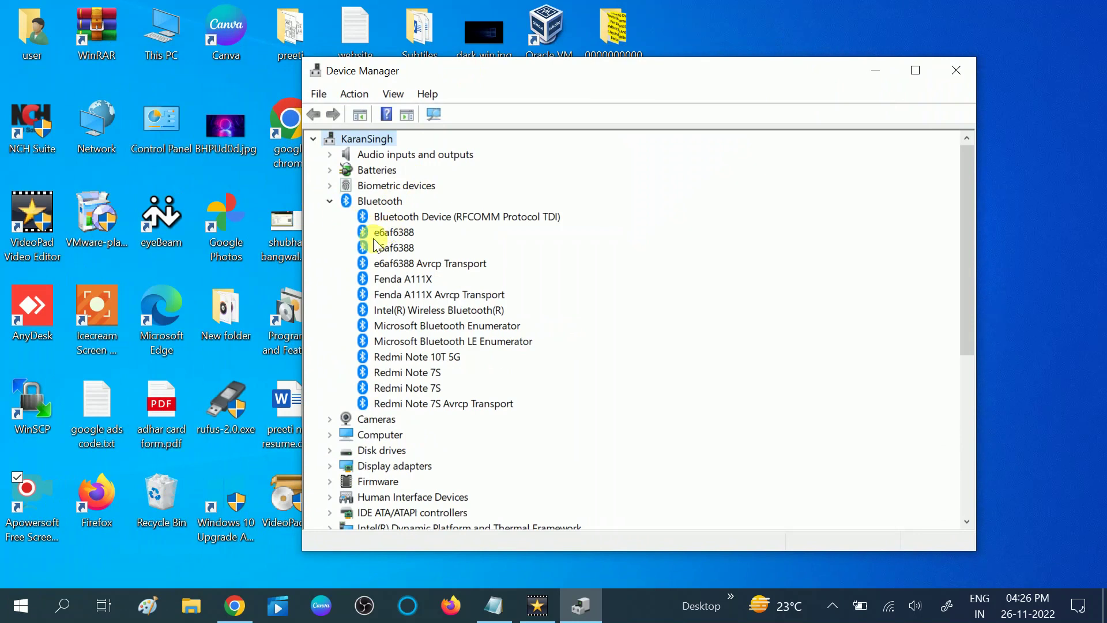
{"action": "left_click", "coordinate": [414, 312]}
{"action": "right_click", "coordinate": [415, 315]}
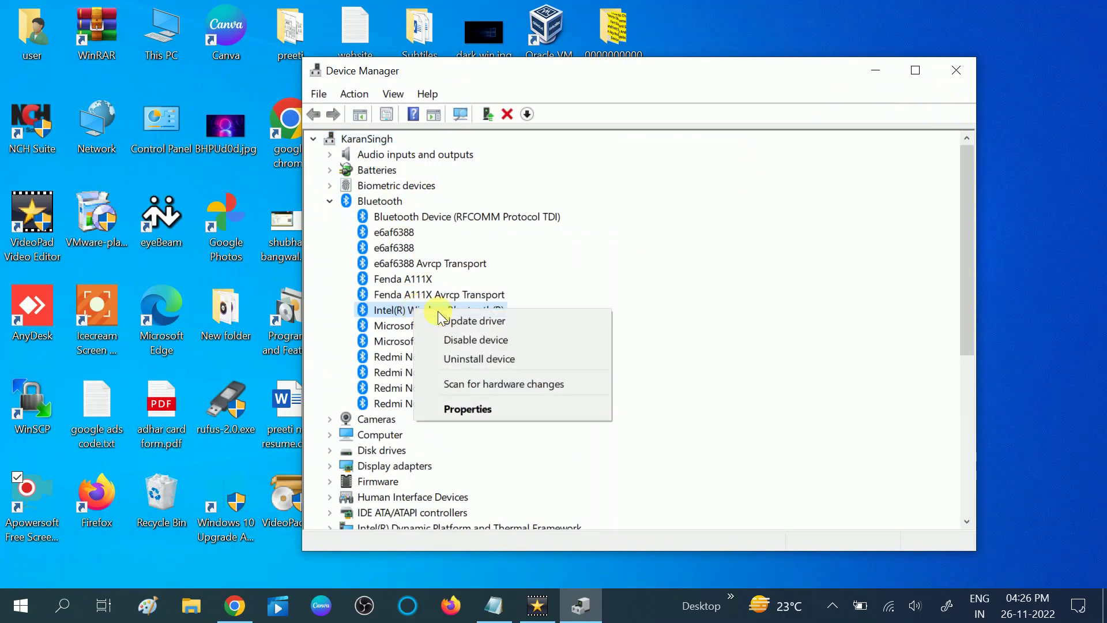
{"action": "left_click", "coordinate": [454, 316]}
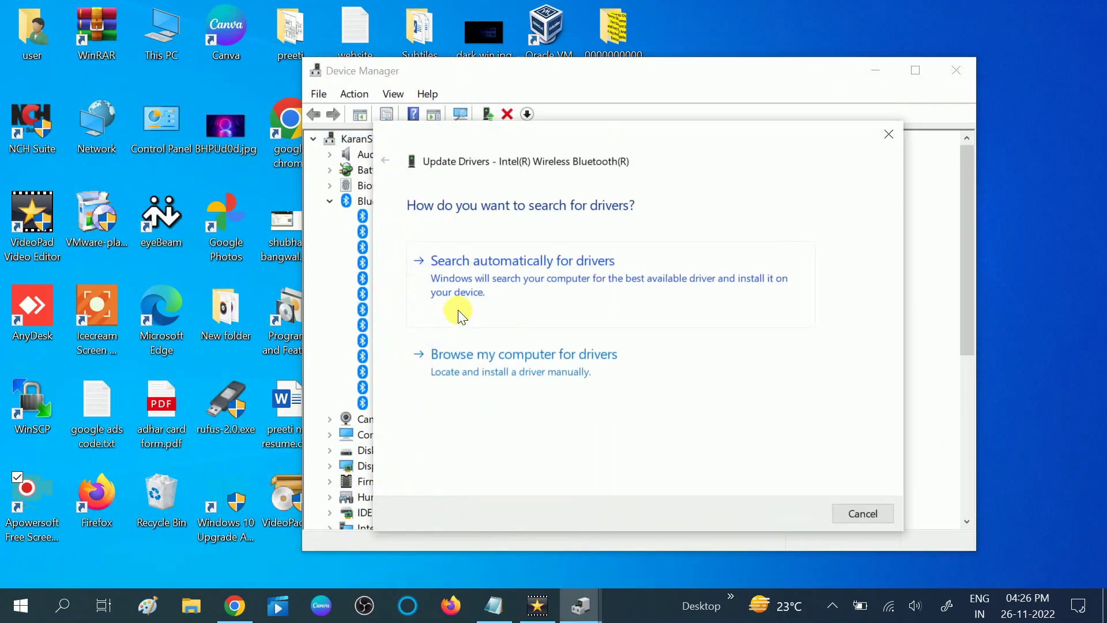
{"action": "left_click", "coordinate": [522, 276]}
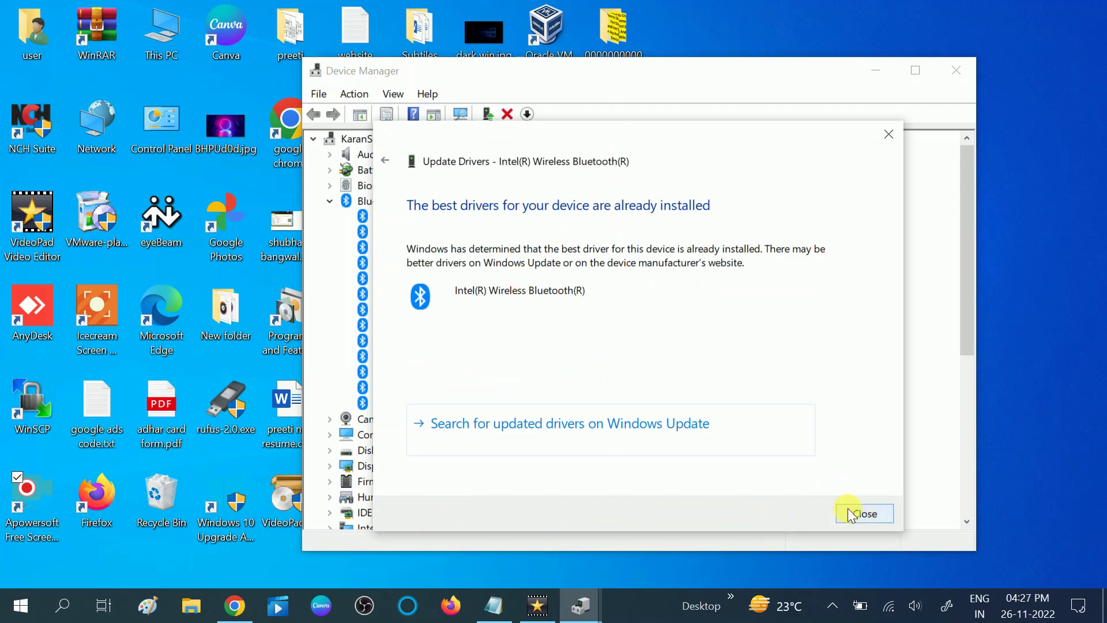
{"action": "left_click", "coordinate": [859, 513]}
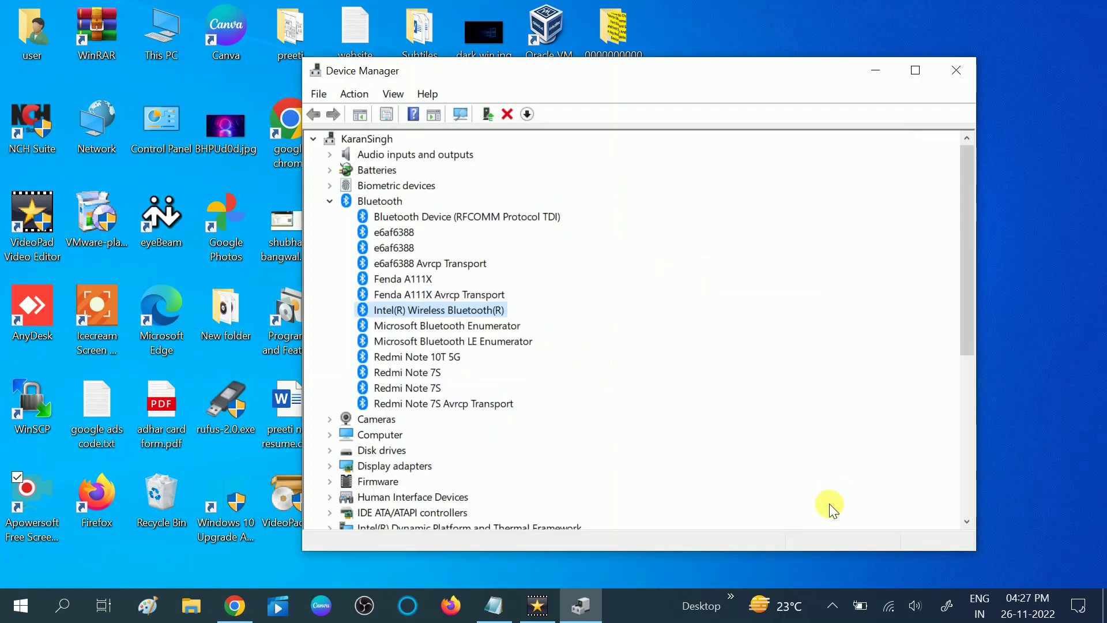
{"action": "left_click", "coordinate": [330, 201]}
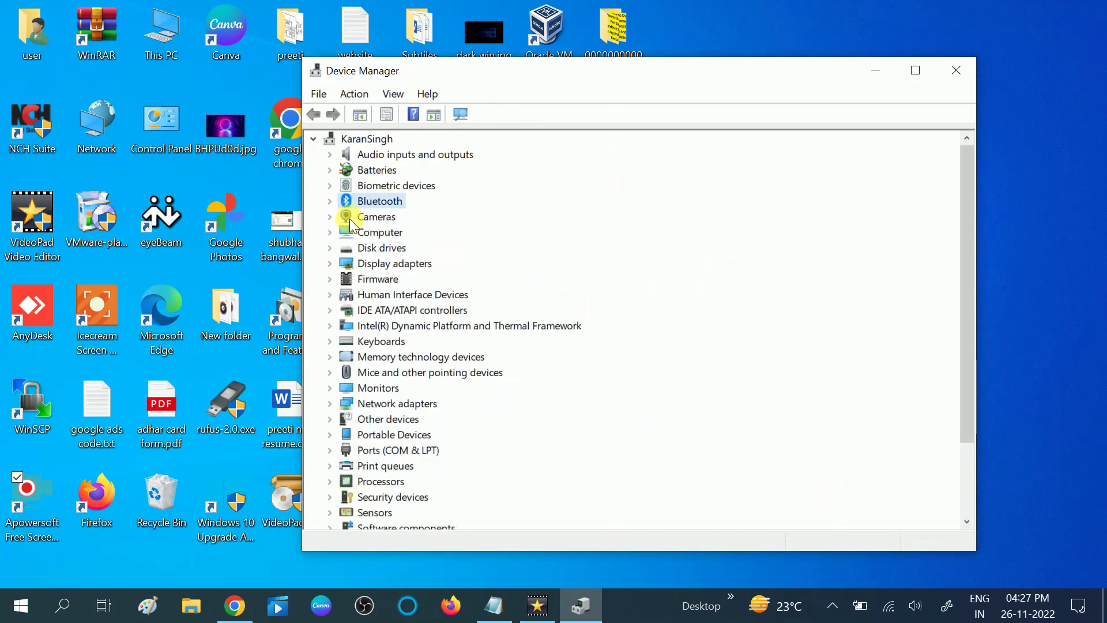
Search automatically for an Intel(R) HD Graphics 620 driver under Display adapters; it is already current
{"action": "left_click", "coordinate": [330, 264]}
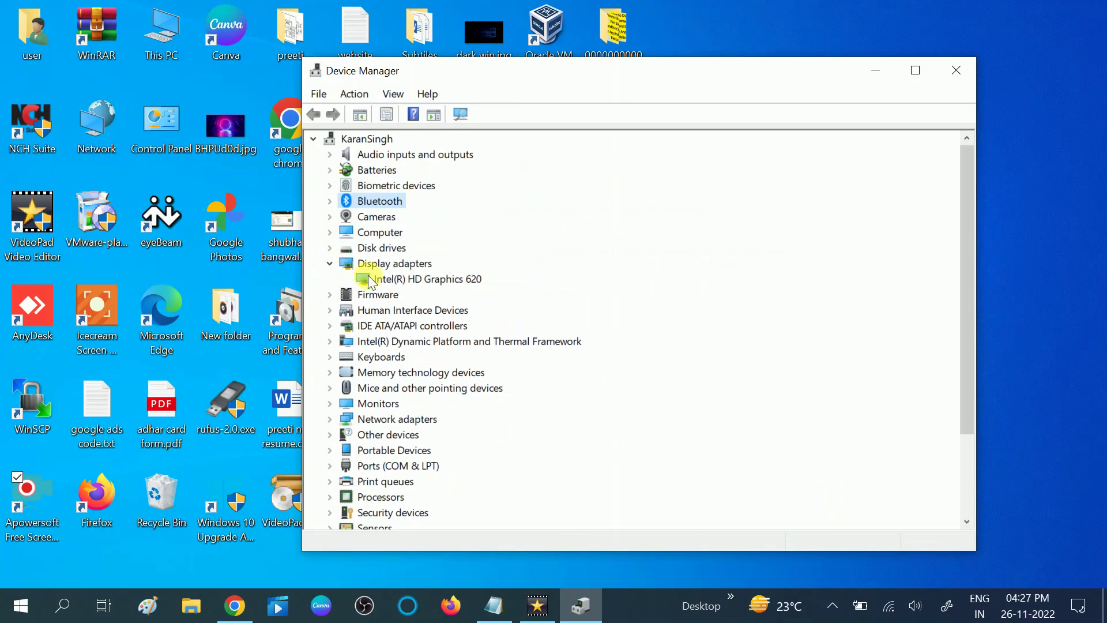
{"action": "left_click", "coordinate": [402, 283]}
{"action": "right_click", "coordinate": [402, 282]}
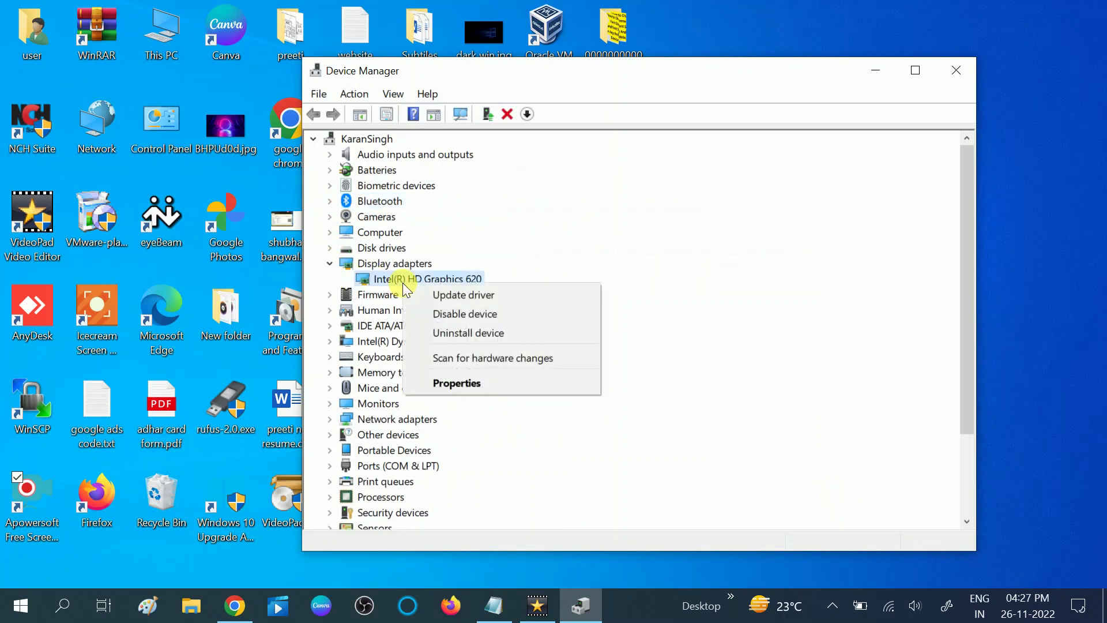
{"action": "left_click", "coordinate": [465, 295]}
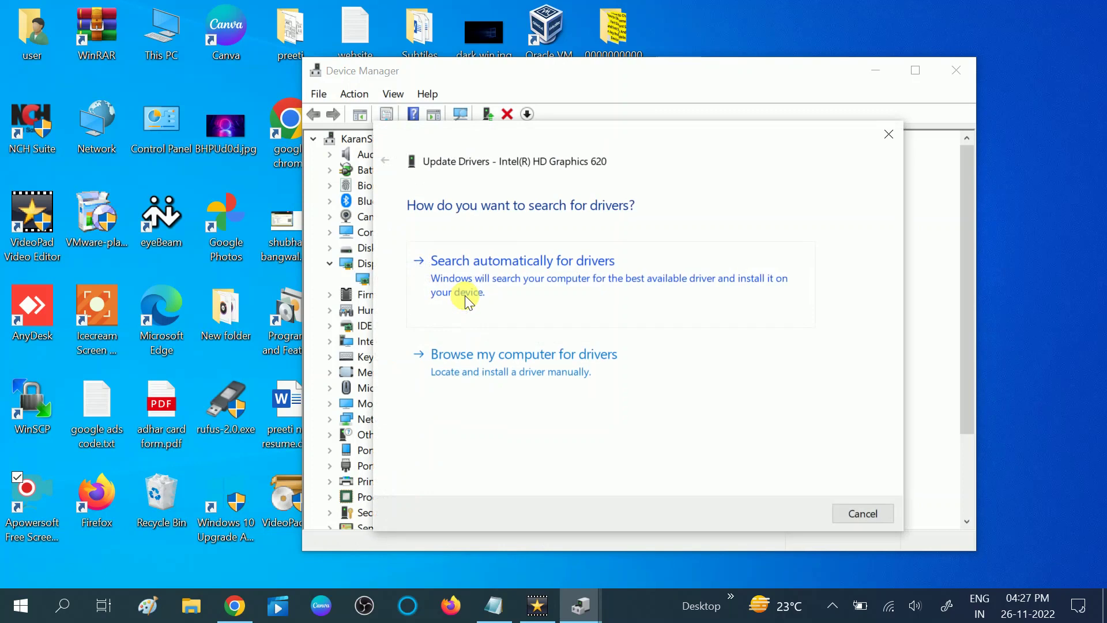
{"action": "left_click", "coordinate": [517, 267]}
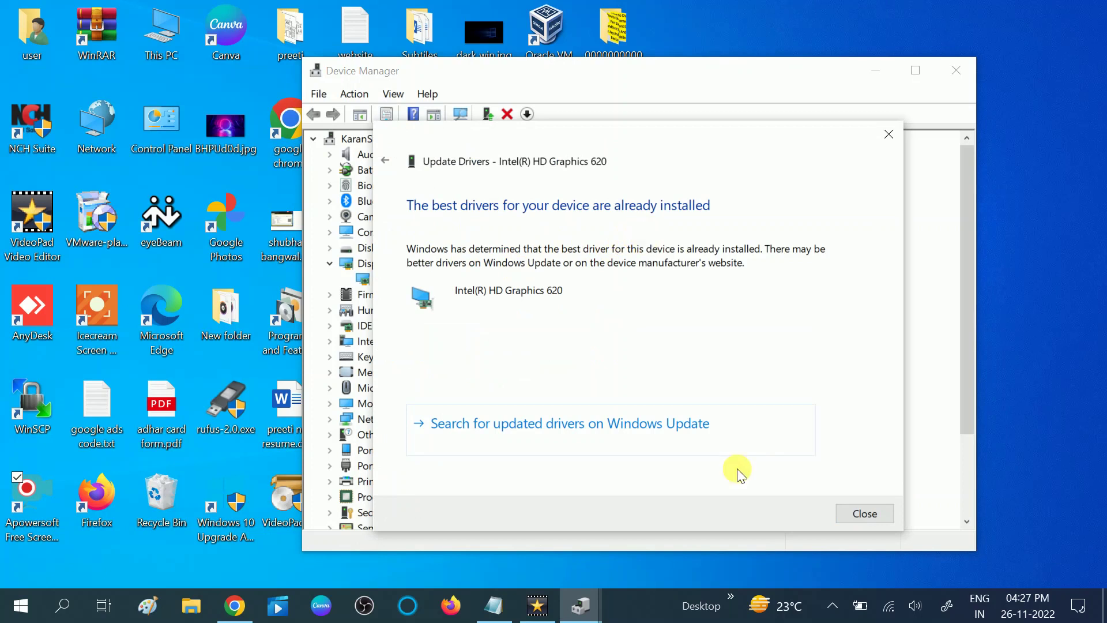
{"action": "left_click", "coordinate": [865, 513]}
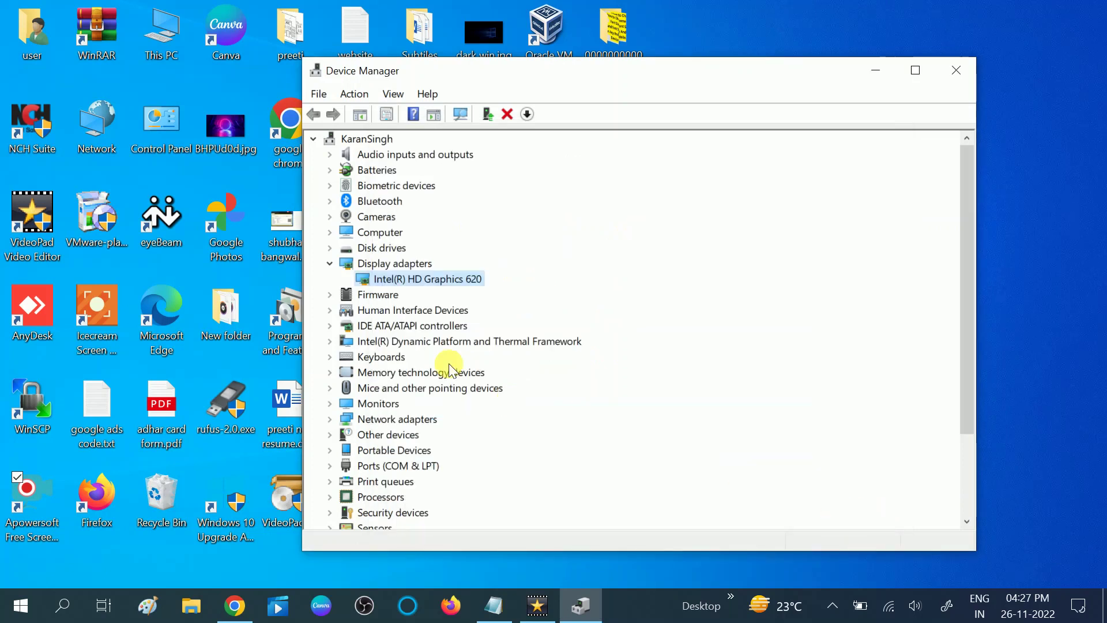
{"action": "left_click", "coordinate": [330, 262]}
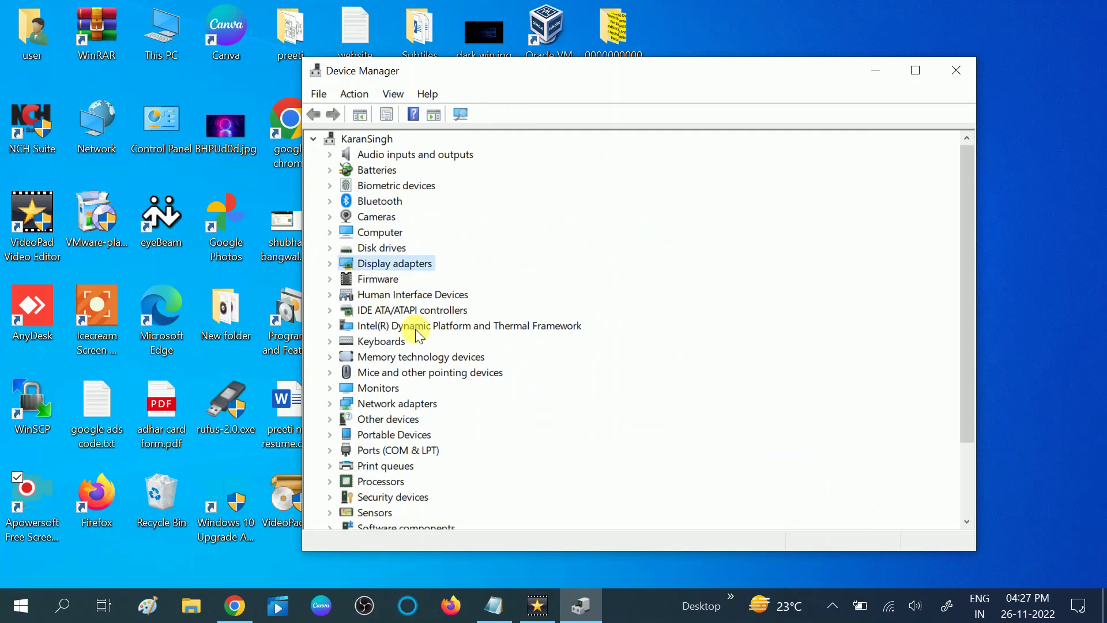
Search automatically for an Intel Dual Band Wireless-AC 3168 driver; the best one is installed
{"action": "left_click", "coordinate": [334, 403]}
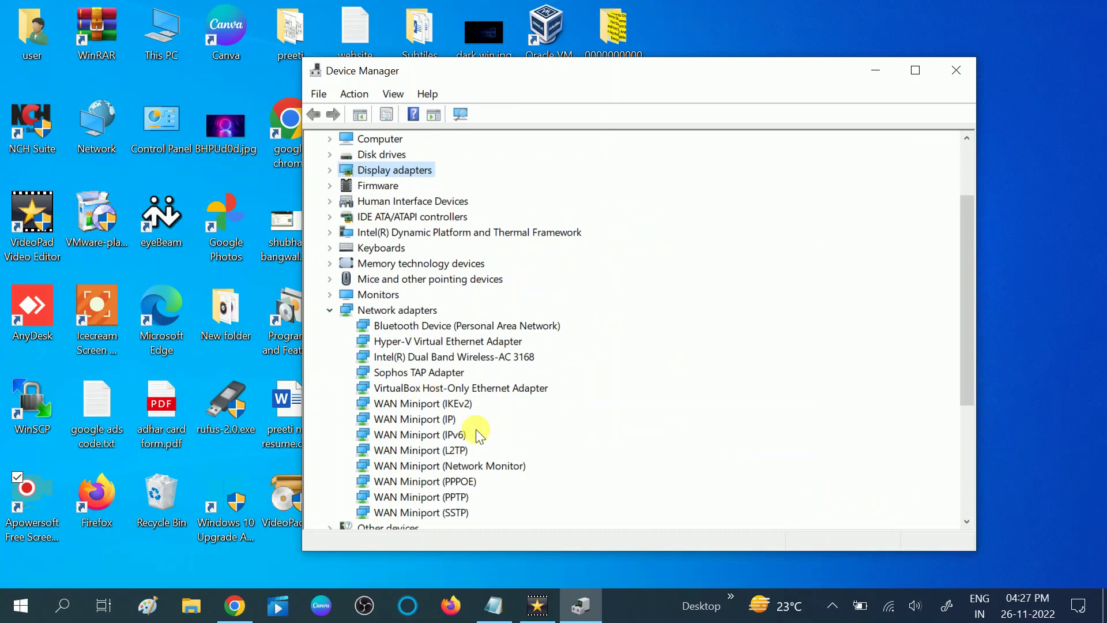
{"action": "left_click", "coordinate": [442, 358]}
{"action": "right_click", "coordinate": [443, 359]}
{"action": "left_click", "coordinate": [472, 364]}
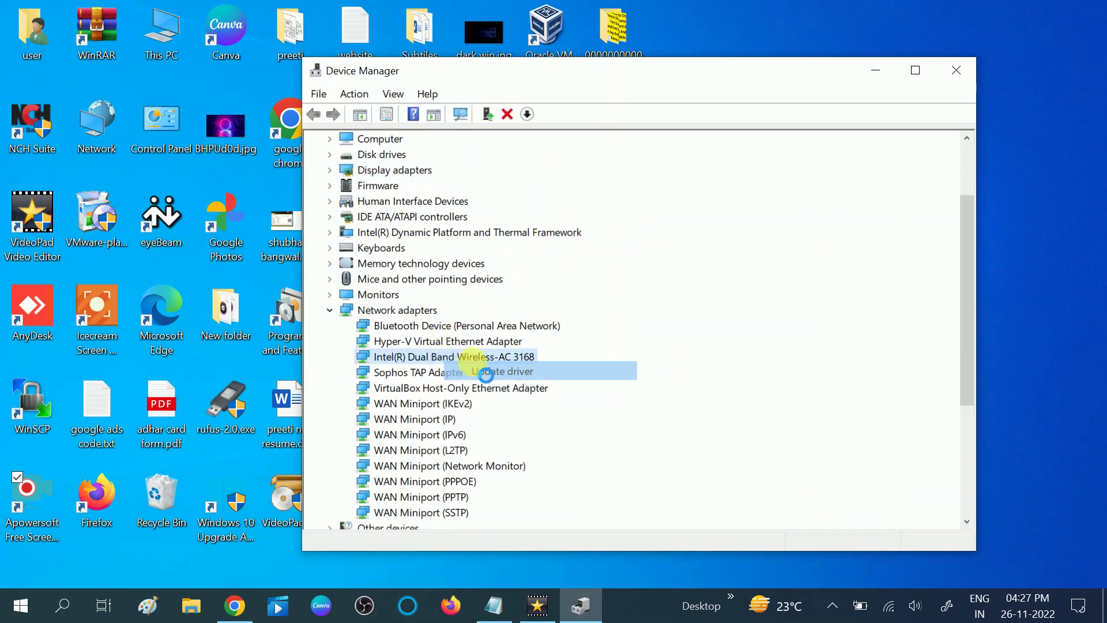
{"action": "left_click", "coordinate": [562, 273]}
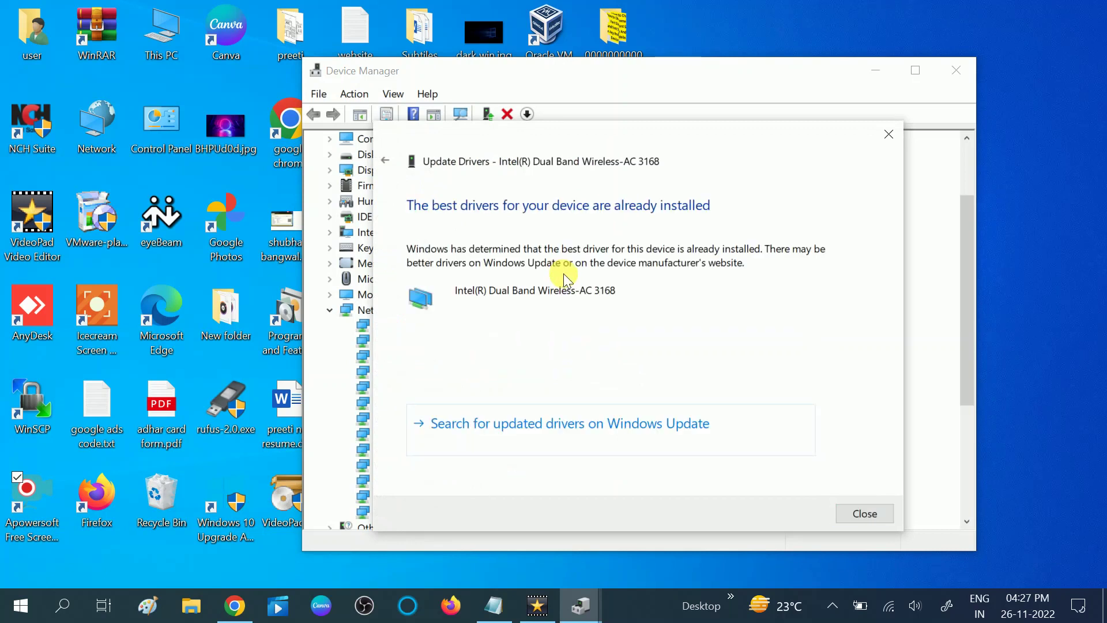
{"action": "left_click", "coordinate": [865, 513]}
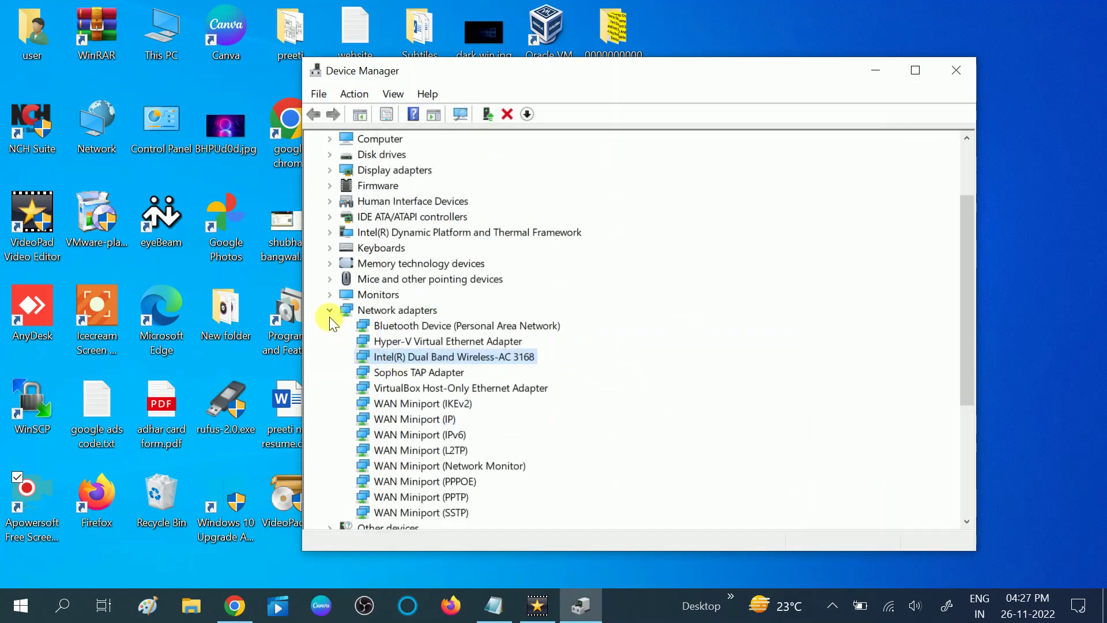
{"action": "left_click", "coordinate": [330, 310]}
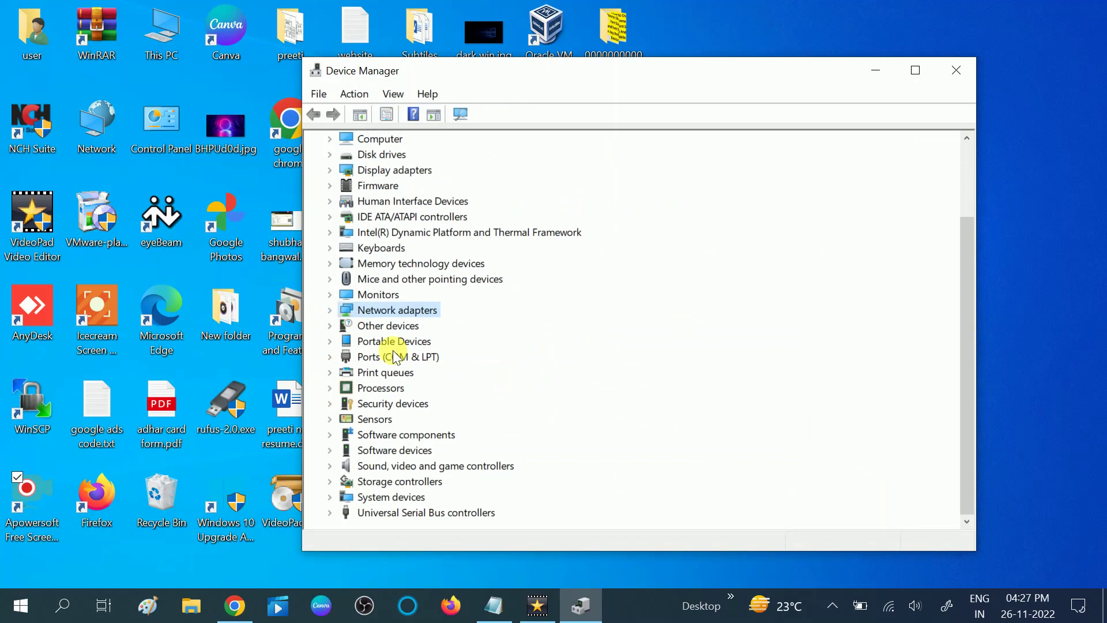
Search automatically for an Intel Core i3-7100U processor driver; it is already current
{"action": "left_click", "coordinate": [330, 388]}
{"action": "left_click", "coordinate": [436, 406]}
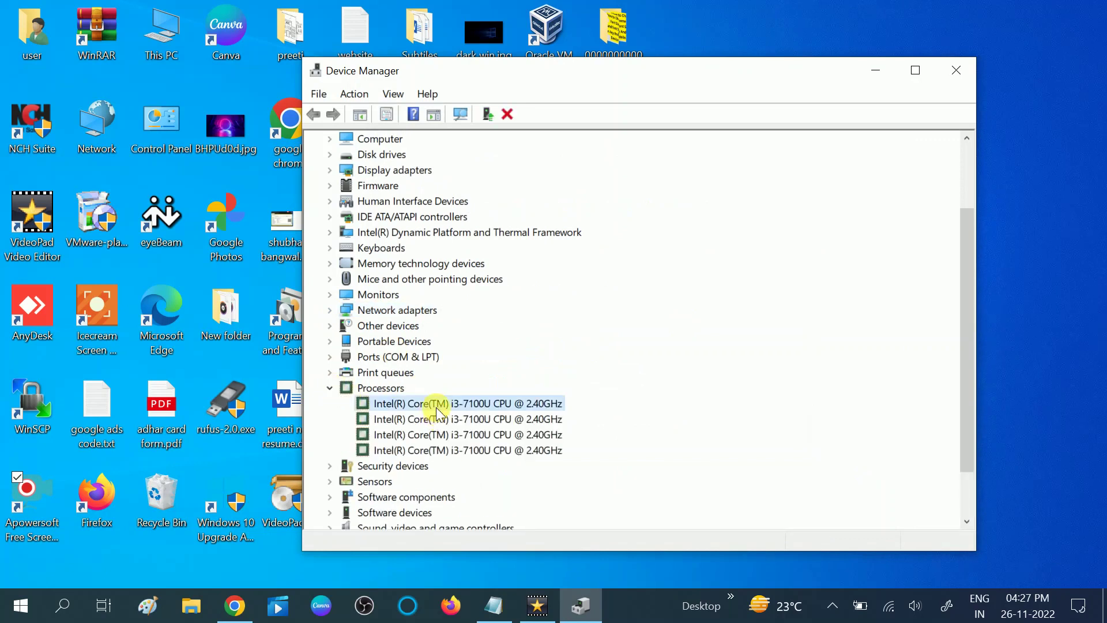
{"action": "right_click", "coordinate": [436, 407]}
{"action": "left_click", "coordinate": [495, 422]}
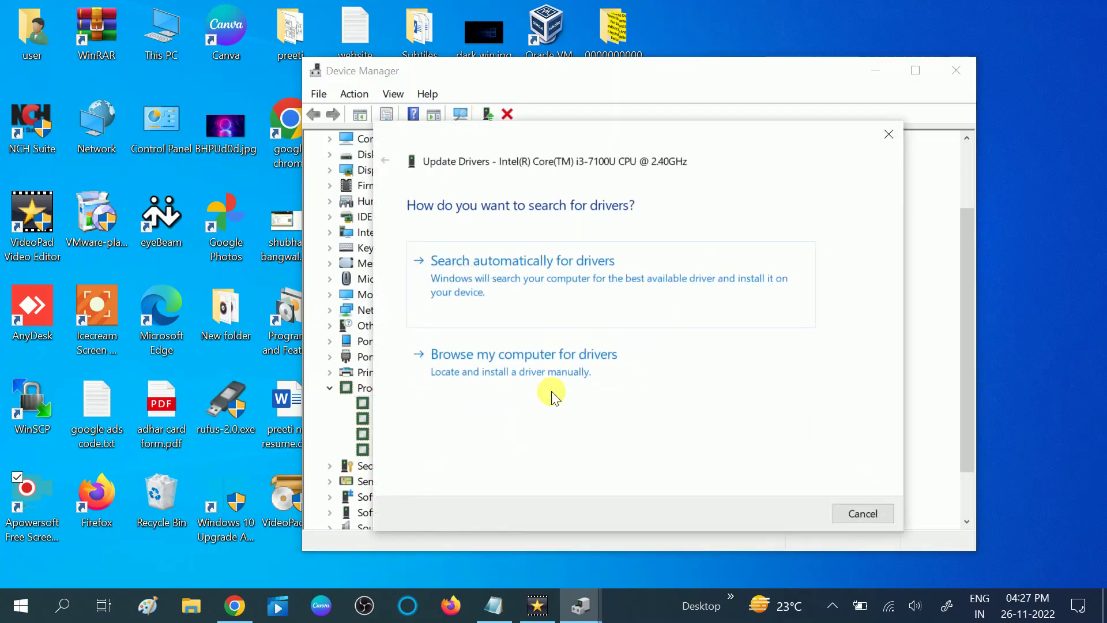
{"action": "left_click", "coordinate": [594, 282]}
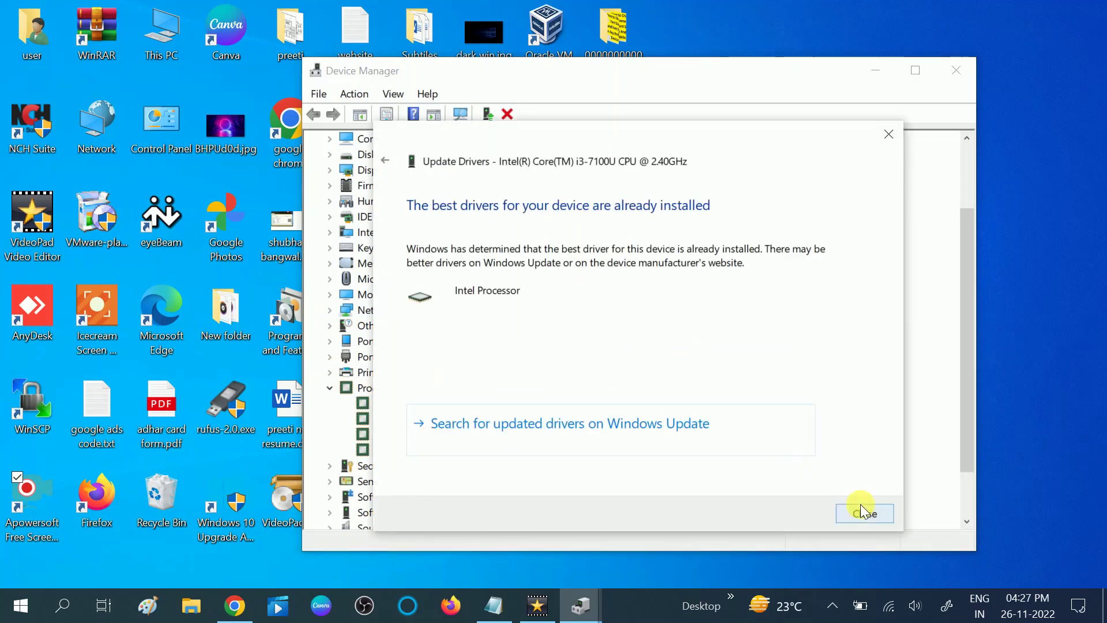
{"action": "left_click", "coordinate": [863, 511]}
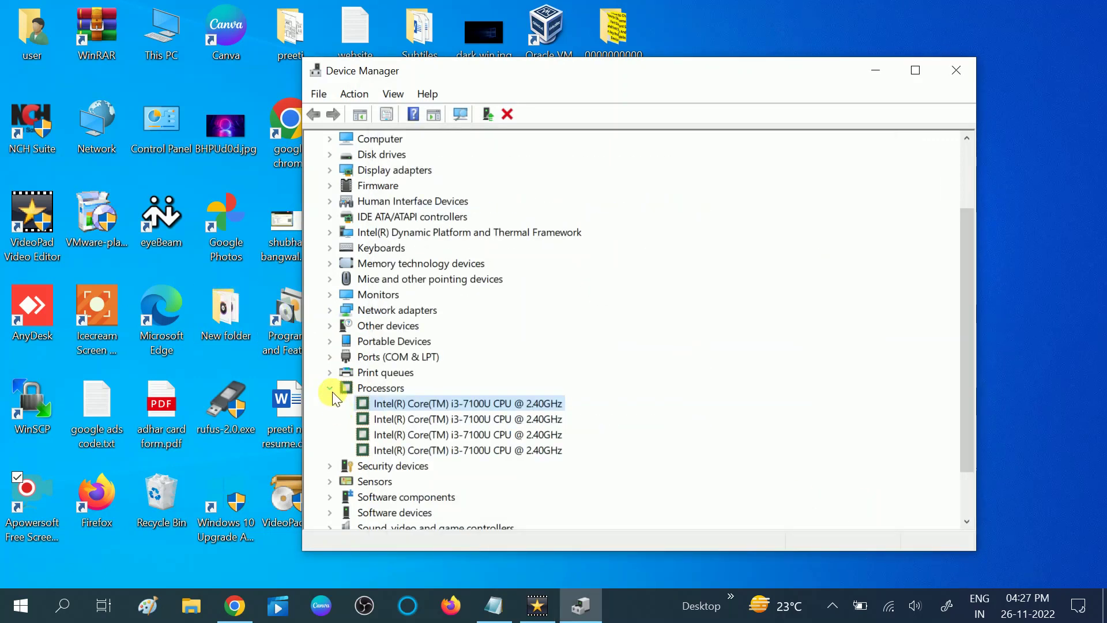
{"action": "left_click", "coordinate": [330, 389]}
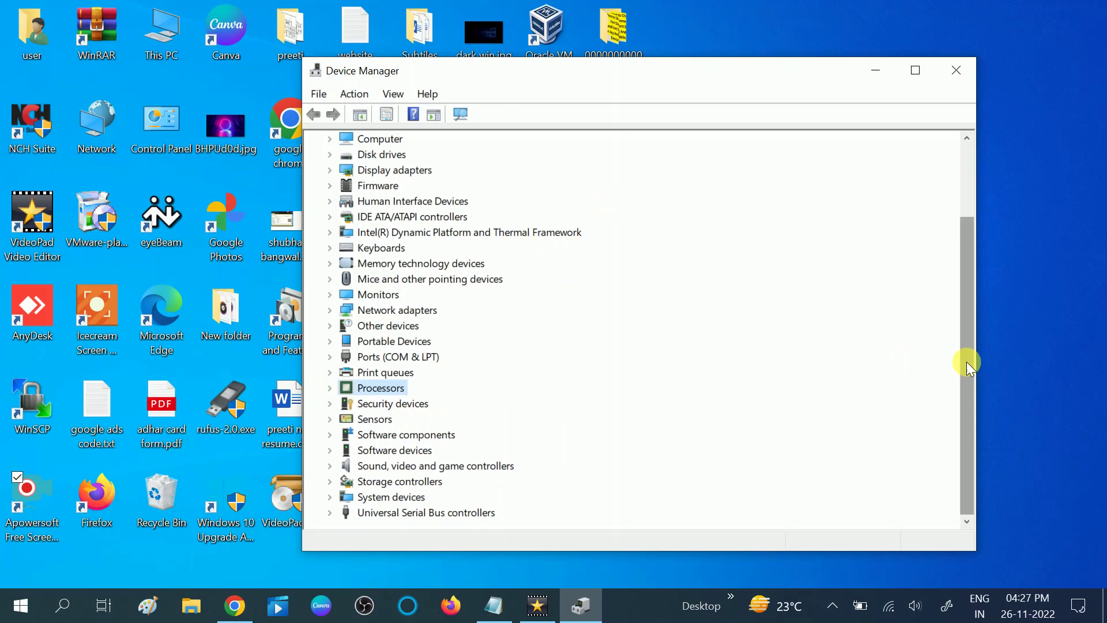
Close Device Manager
{"action": "left_click_drag", "start_coordinate": [966, 361], "coordinate": [949, 231]}
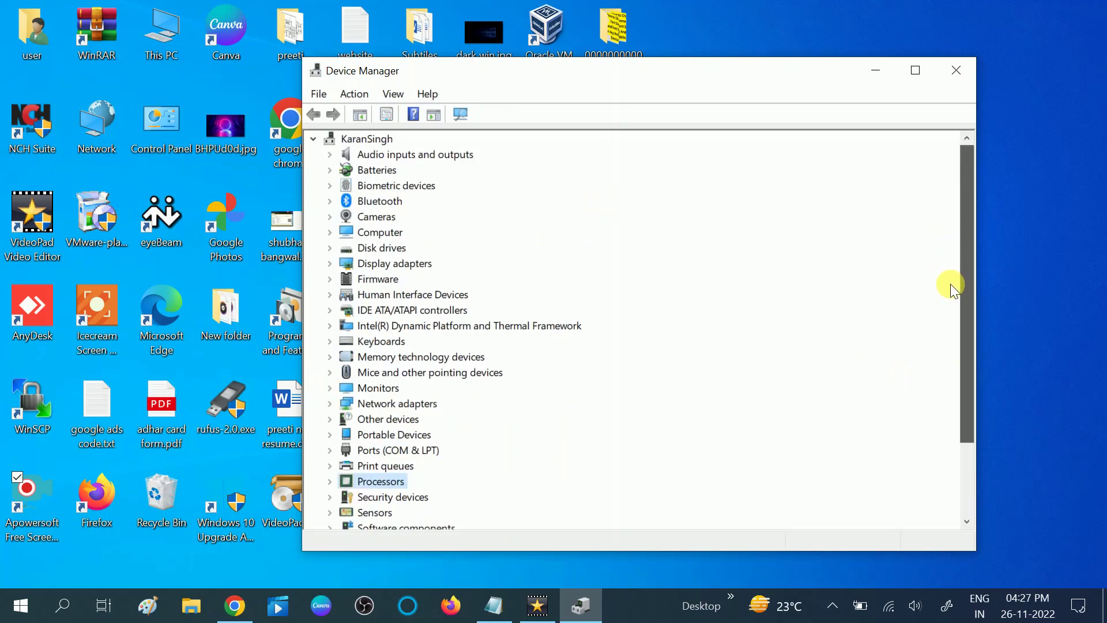
{"action": "left_click_drag", "start_coordinate": [953, 299], "coordinate": [953, 299]}
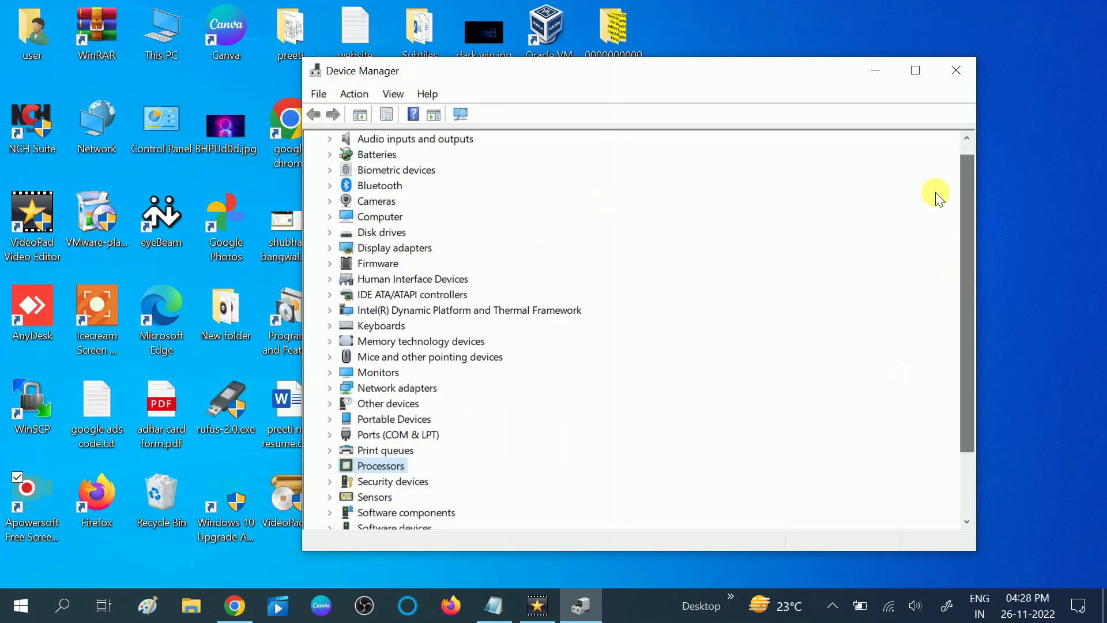
{"action": "left_click", "coordinate": [954, 70]}
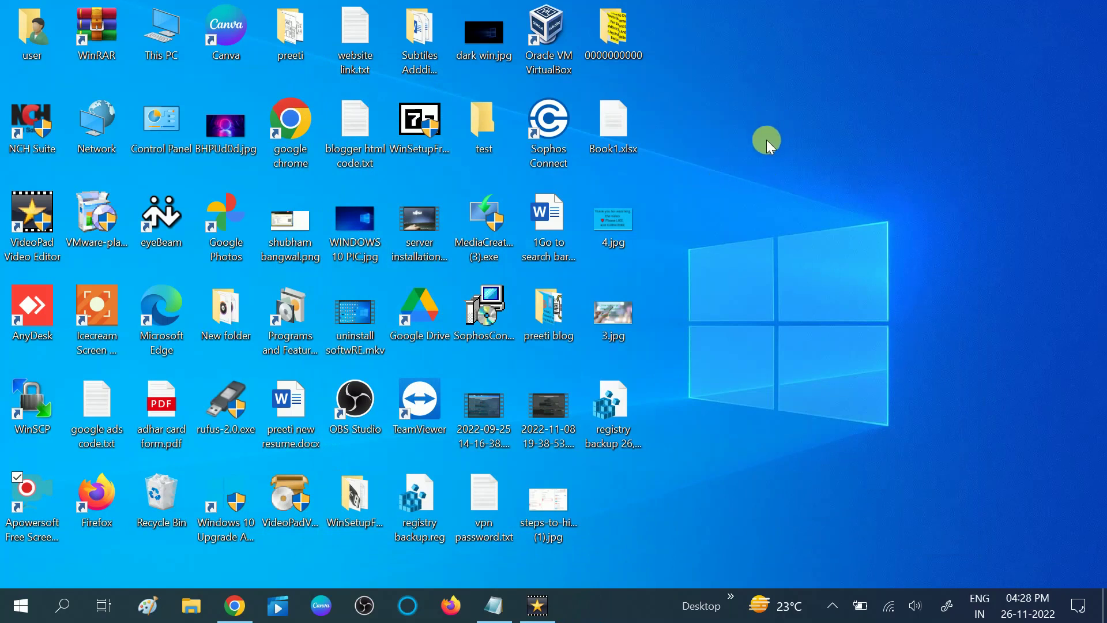
Launch Google Chrome from the desktop shortcut and maximize the window
{"action": "left_click", "coordinate": [288, 138]}
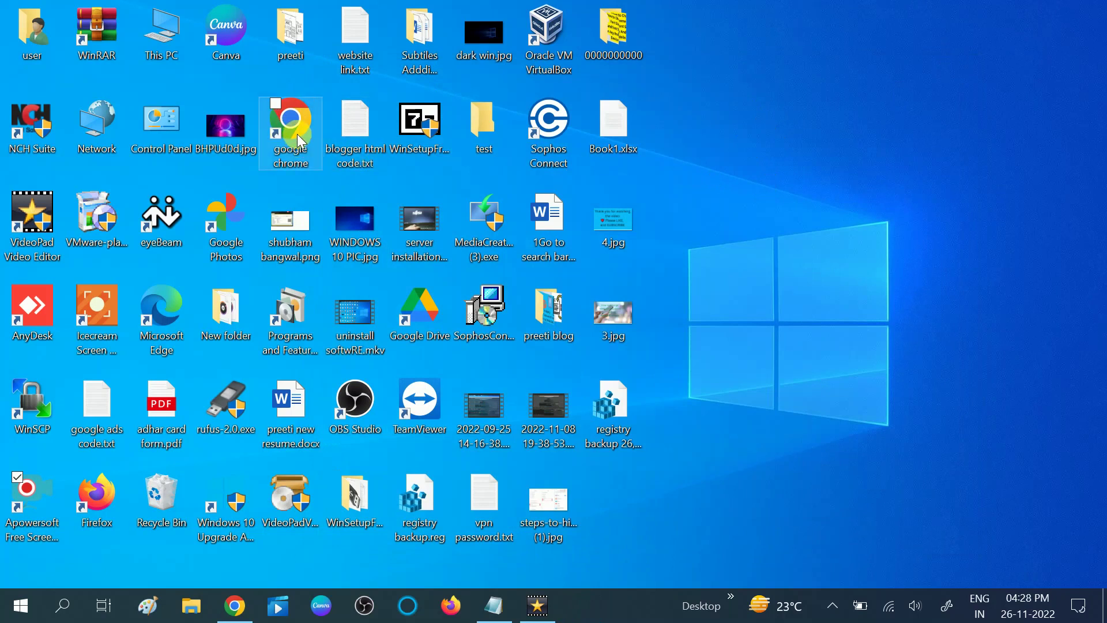
{"action": "double_click", "coordinate": [296, 134]}
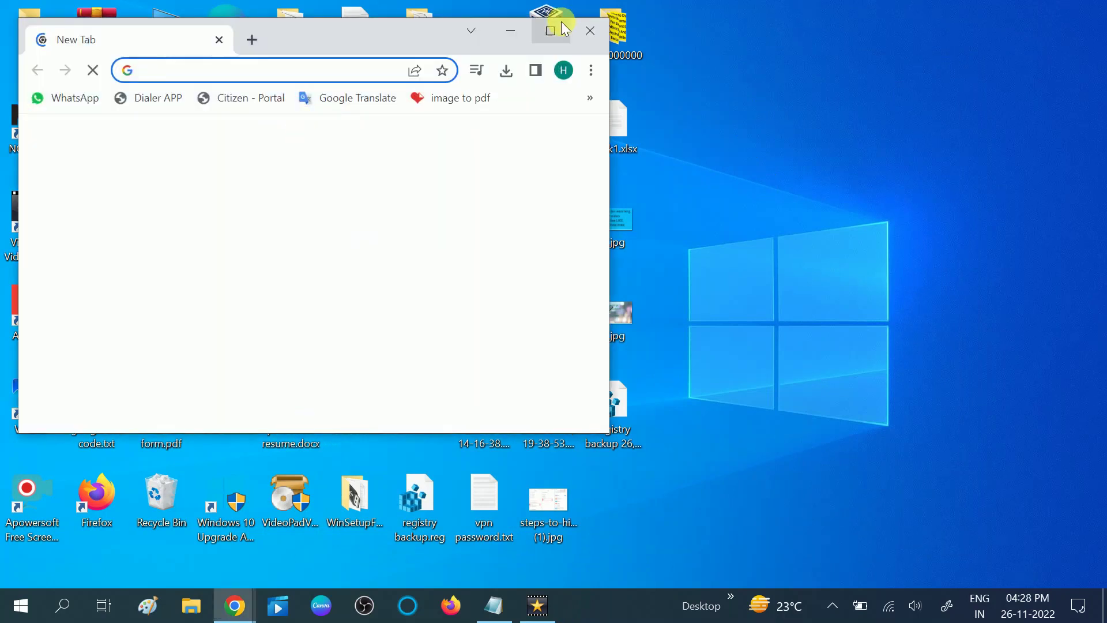
{"action": "left_click", "coordinate": [553, 30]}
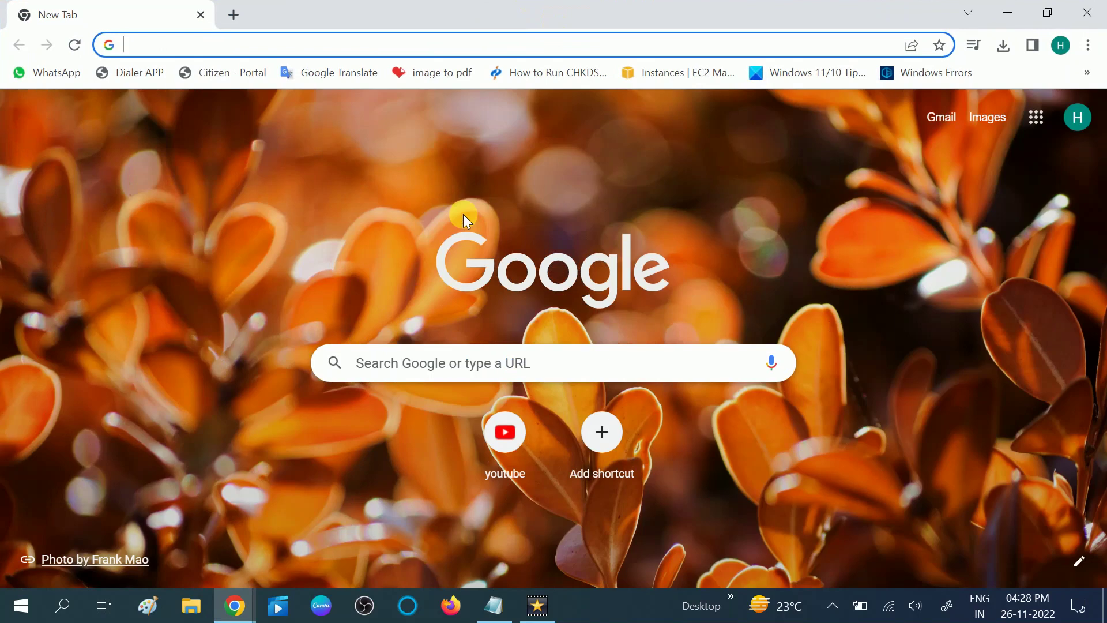
Run msinfo32, confirm the System Model is HP Pavilion x360 Convertible, then close it
{"action": "key", "text": "super+r"}
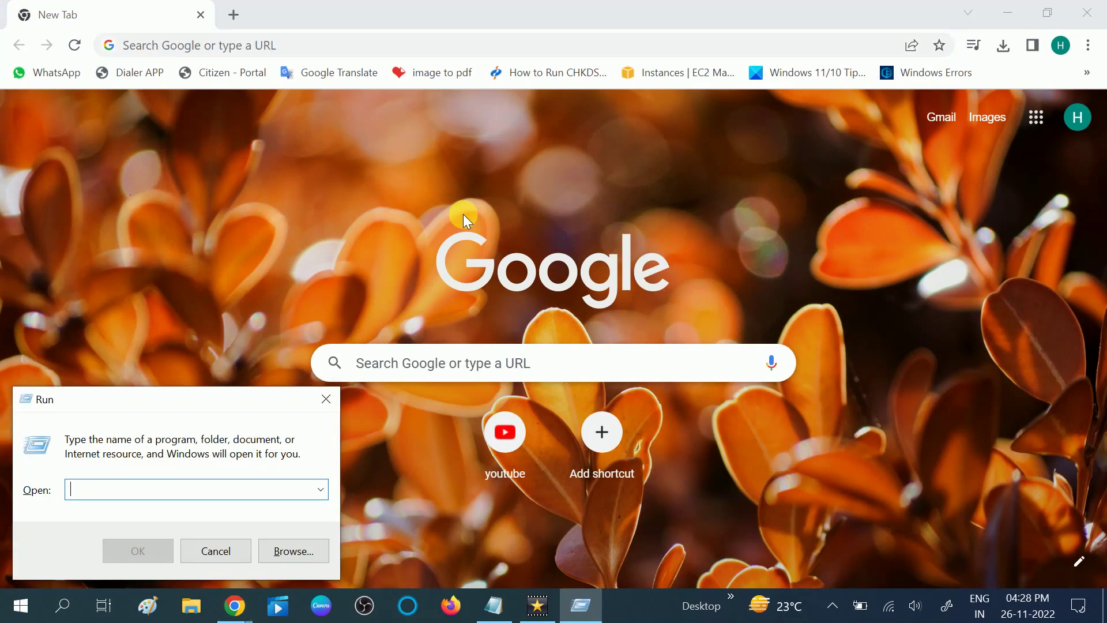
{"action": "type", "text": "ms"}
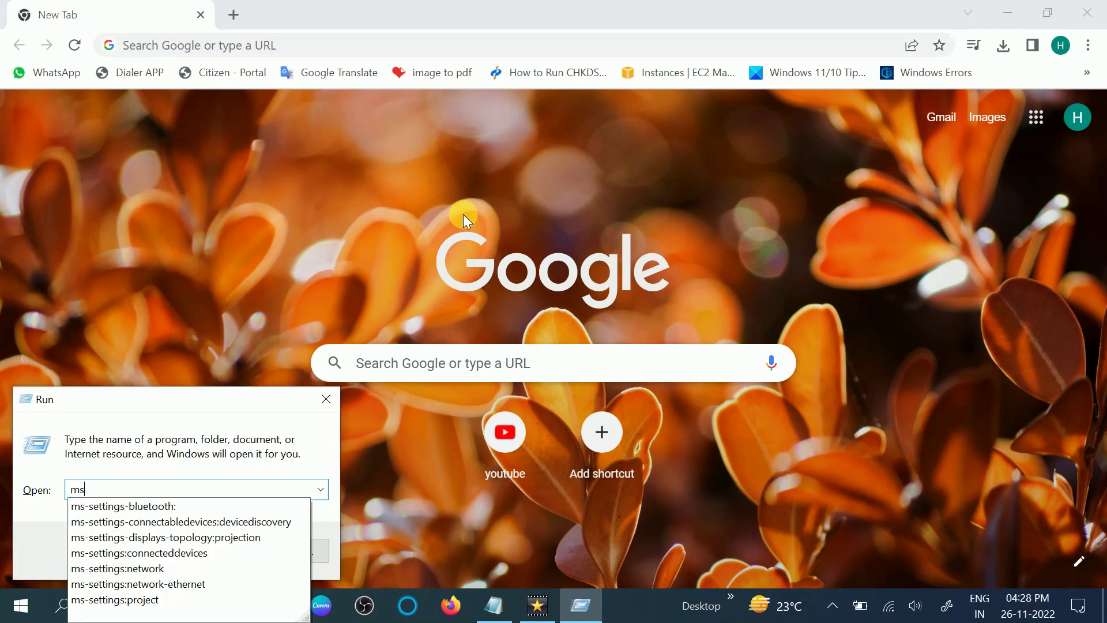
{"action": "type", "text": "info32"}
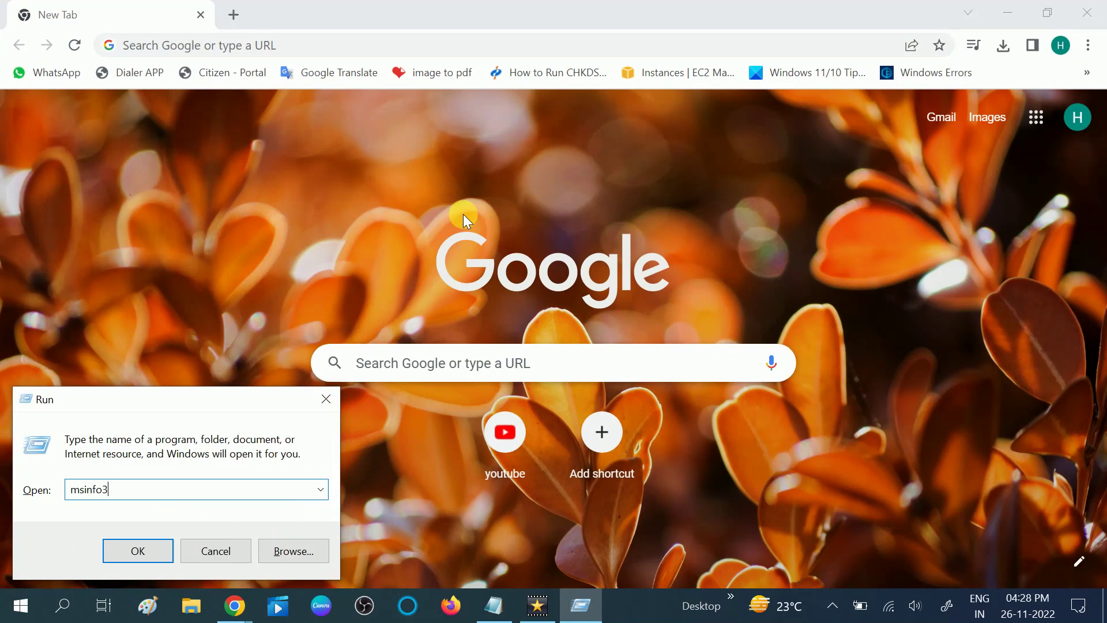
{"action": "left_click", "coordinate": [138, 551]}
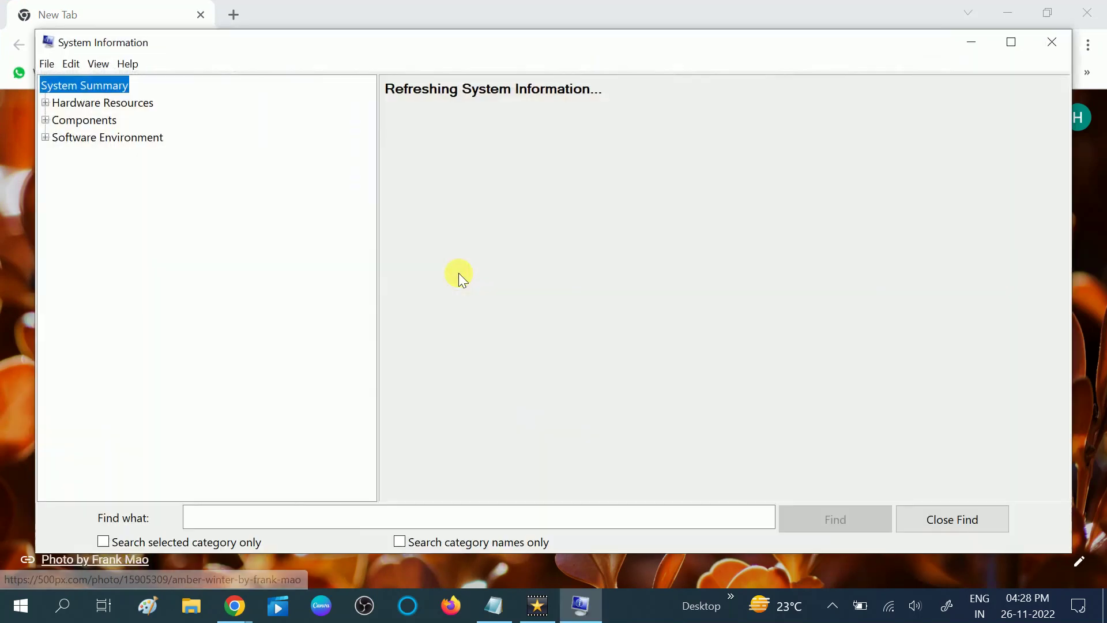
{"action": "left_click", "coordinate": [410, 248]}
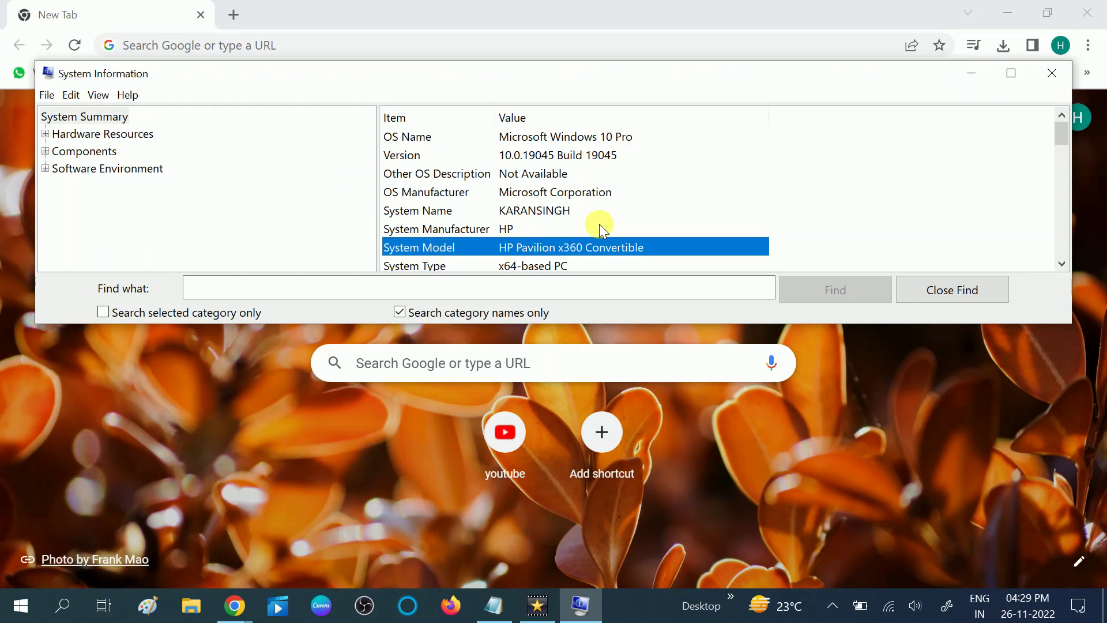
{"action": "left_click", "coordinate": [1043, 74]}
{"action": "left_click", "coordinate": [191, 53]}
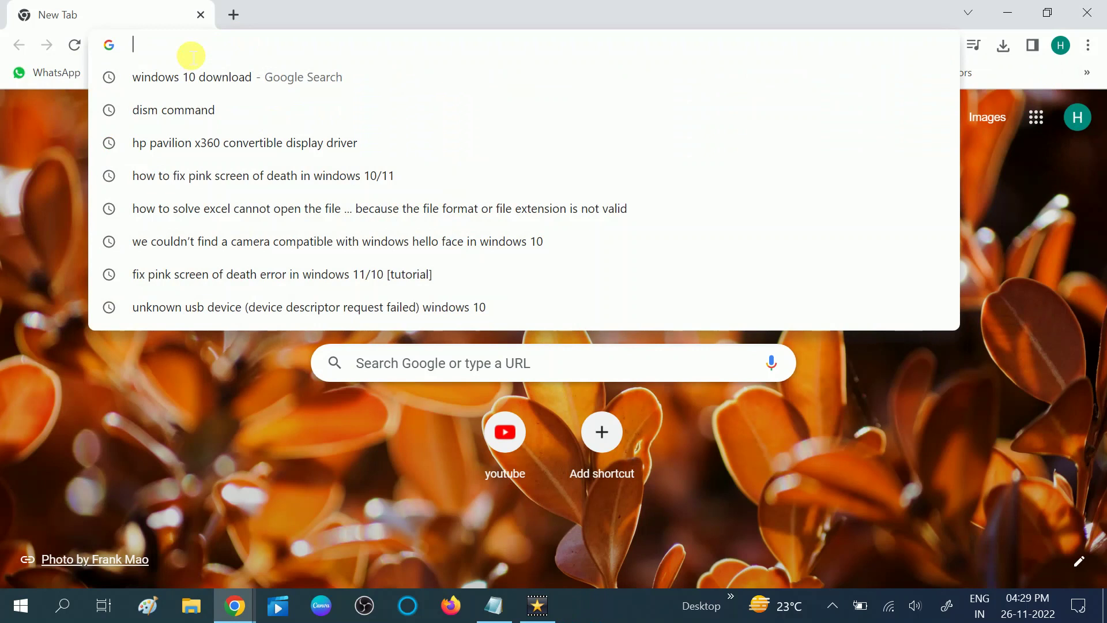
Search Google for 'download hp driver' and open HP's official driver result in a new tab
{"action": "type", "text": "dow"}
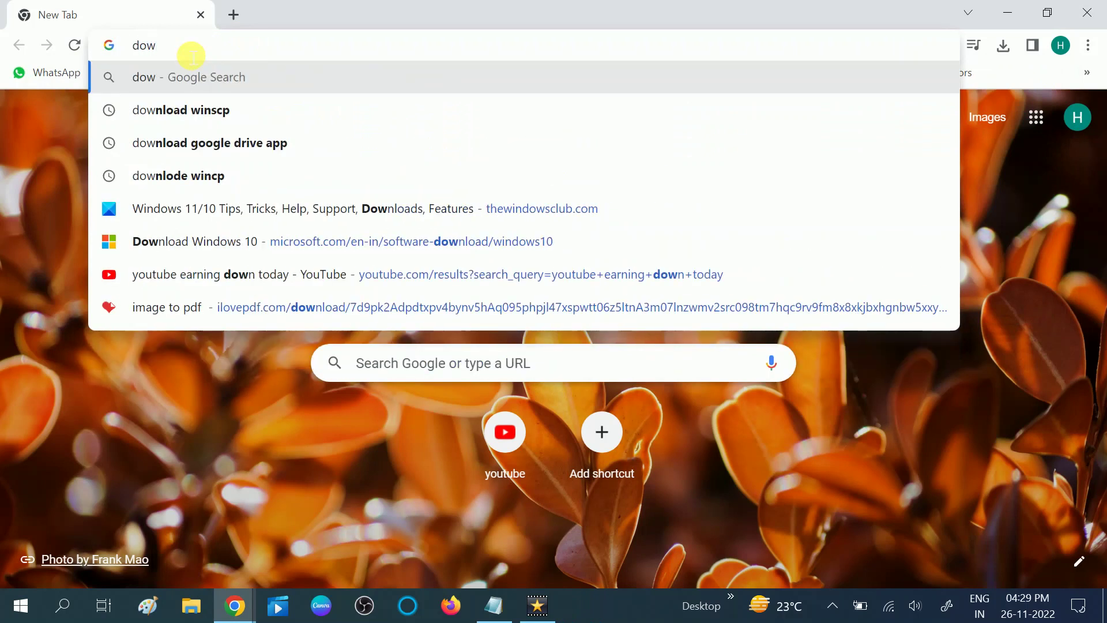
{"action": "type", "text": "nload"}
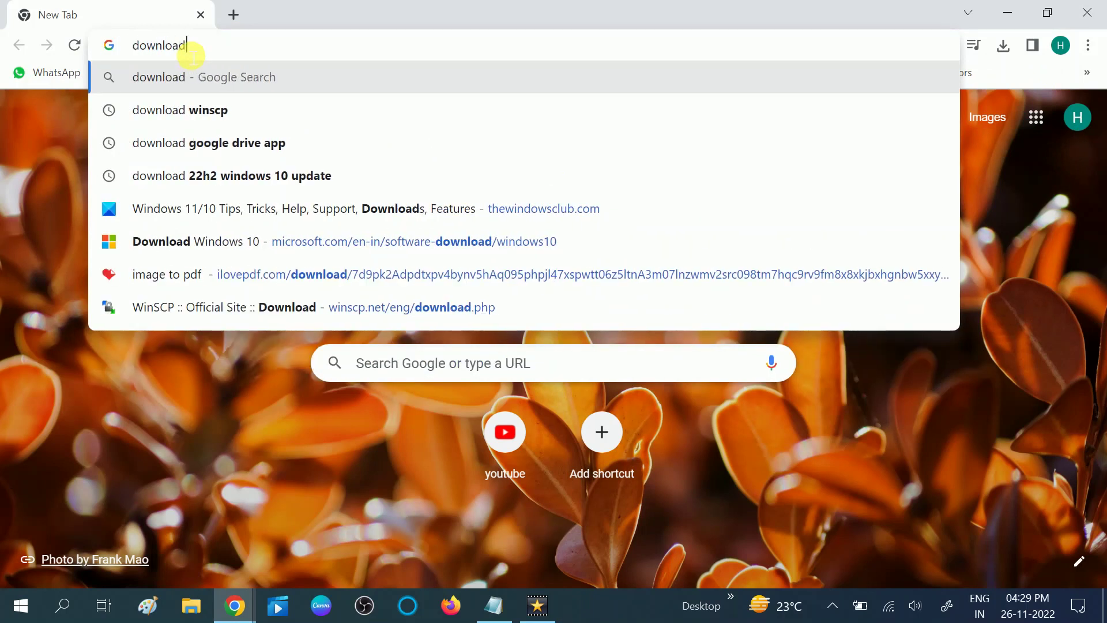
{"action": "type", "text": " hp "}
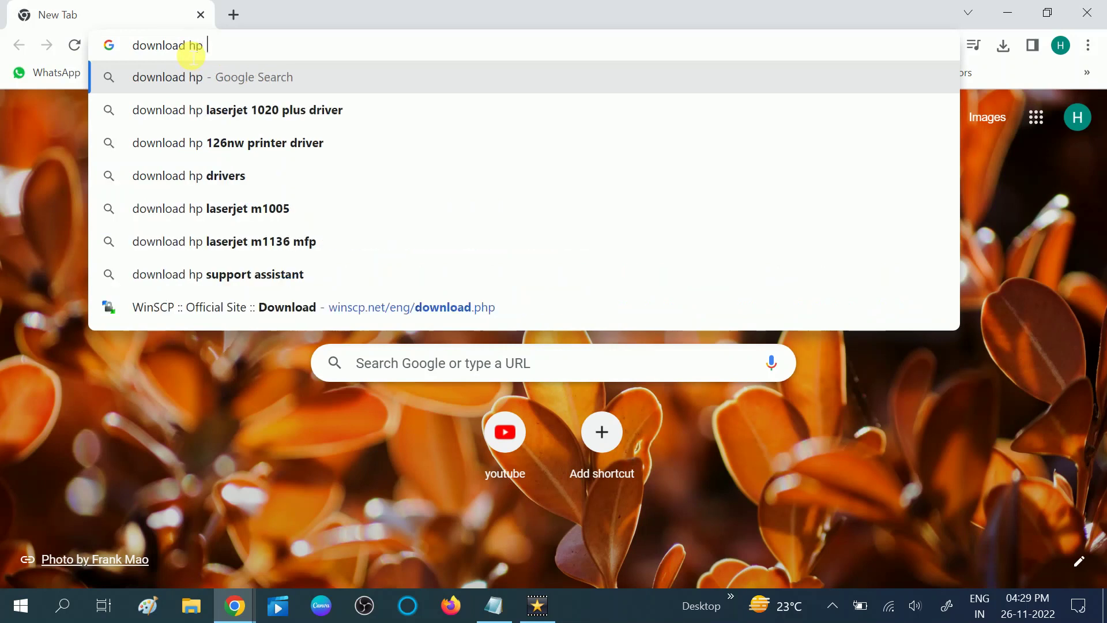
{"action": "type", "text": "drivers"}
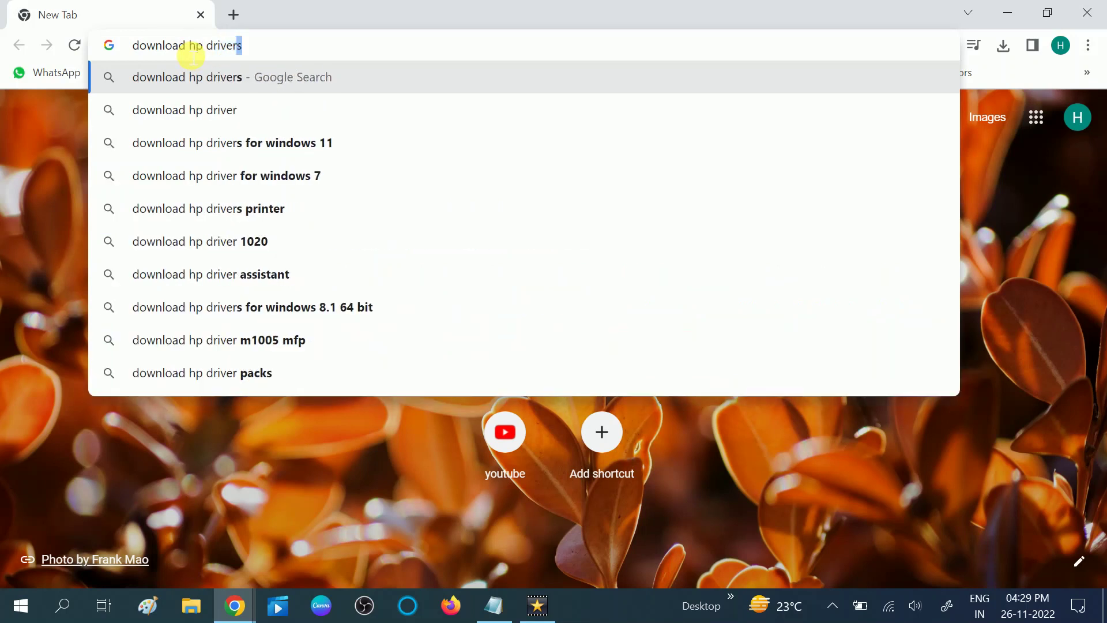
{"action": "key", "text": "Return"}
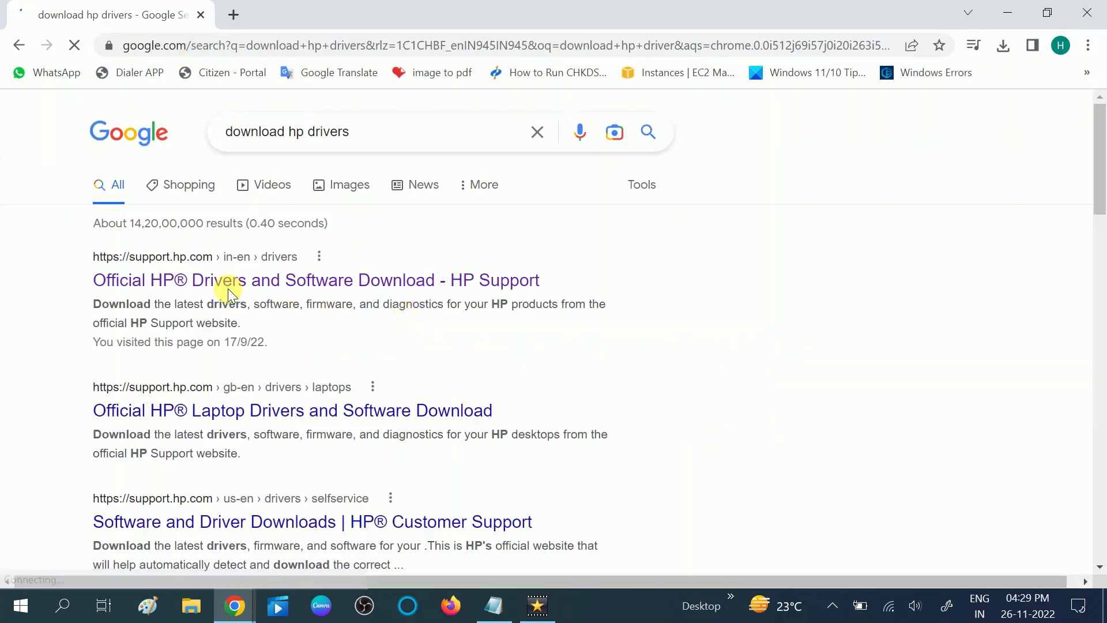
{"action": "right_click", "coordinate": [234, 284]}
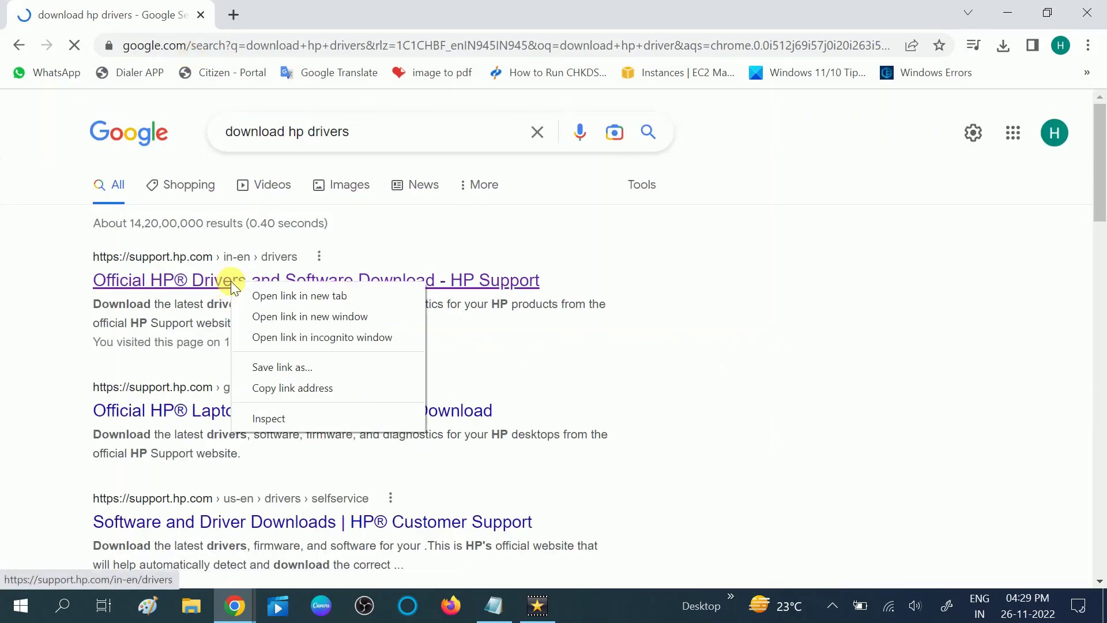
{"action": "left_click", "coordinate": [262, 295]}
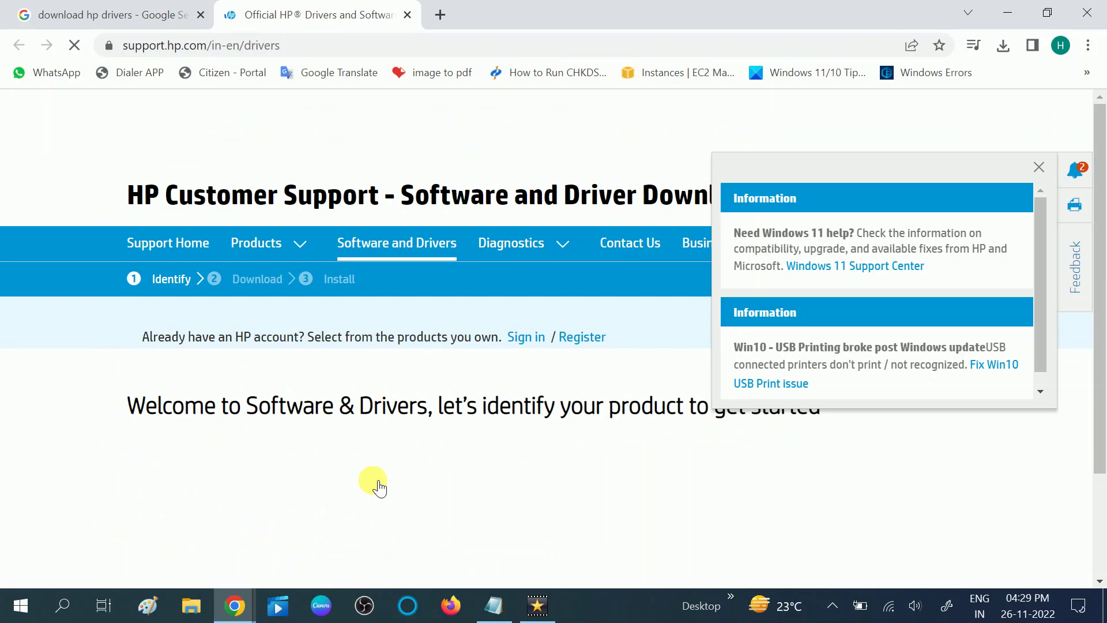
Dismiss the notices, pick Laptop as the product type, and choose 'Let HP detect your product'
{"action": "left_click", "coordinate": [1039, 167]}
{"action": "scroll", "coordinate": [494, 460], "scroll_direction": "down", "scroll_amount": 2}
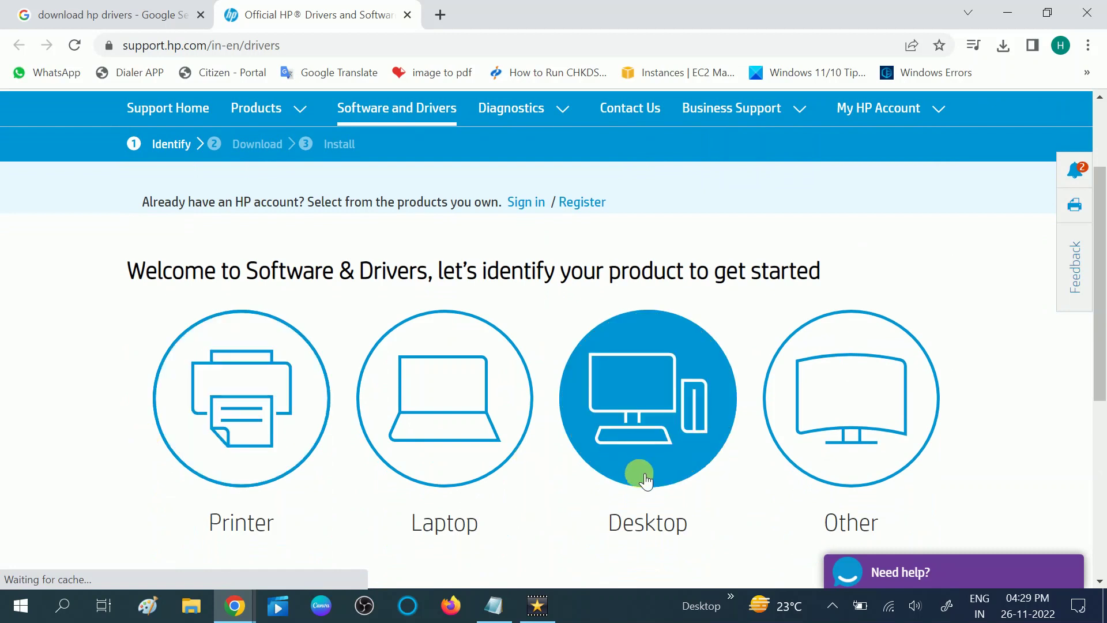
{"action": "left_click", "coordinate": [454, 444]}
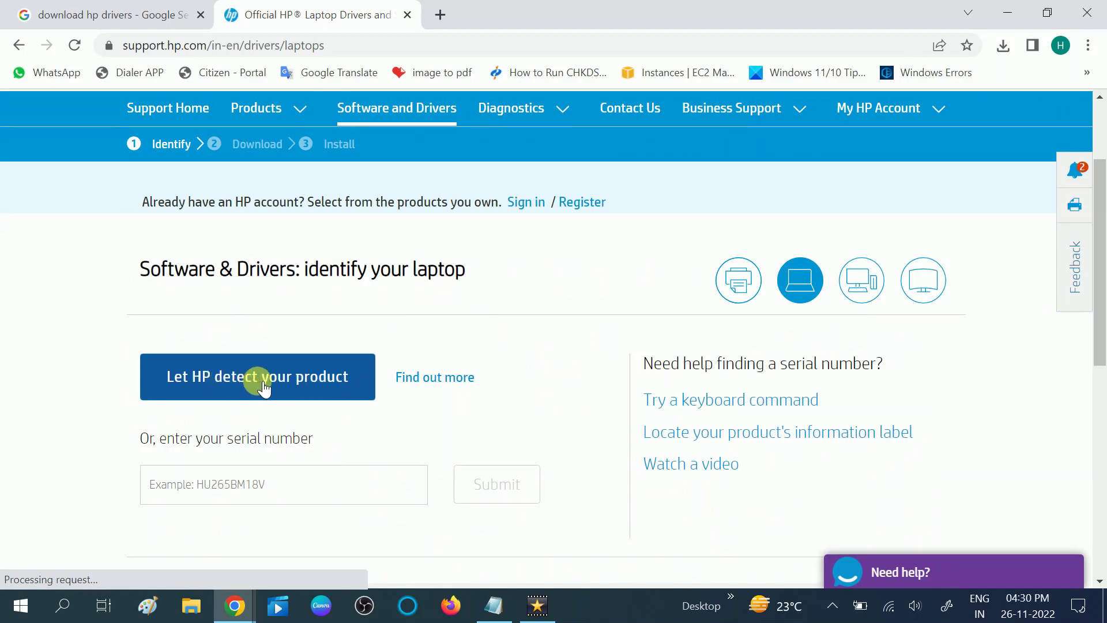
{"action": "left_click", "coordinate": [323, 382]}
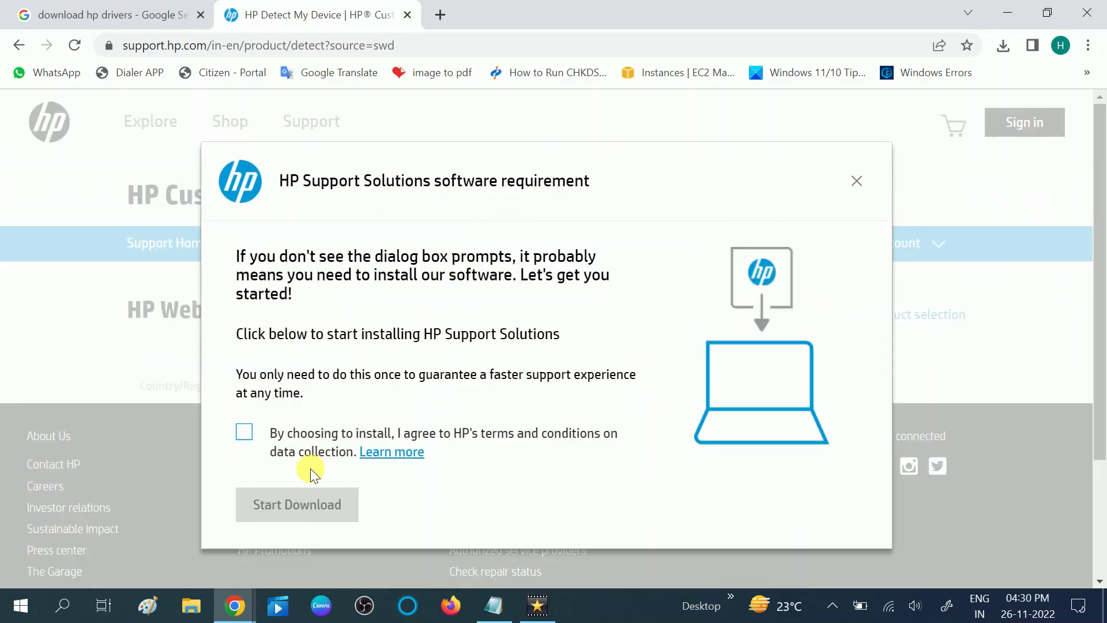
Accept HP's terms, download HP Support Solutions Framework, and run its installer to the license agreement
{"action": "left_click", "coordinate": [247, 434]}
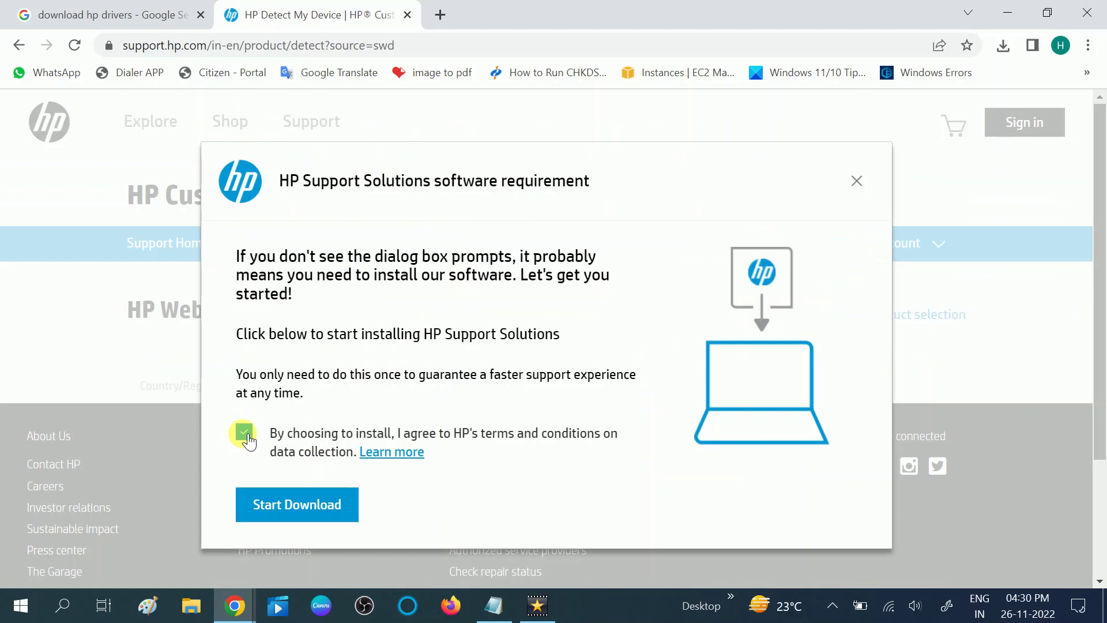
{"action": "left_click", "coordinate": [308, 502]}
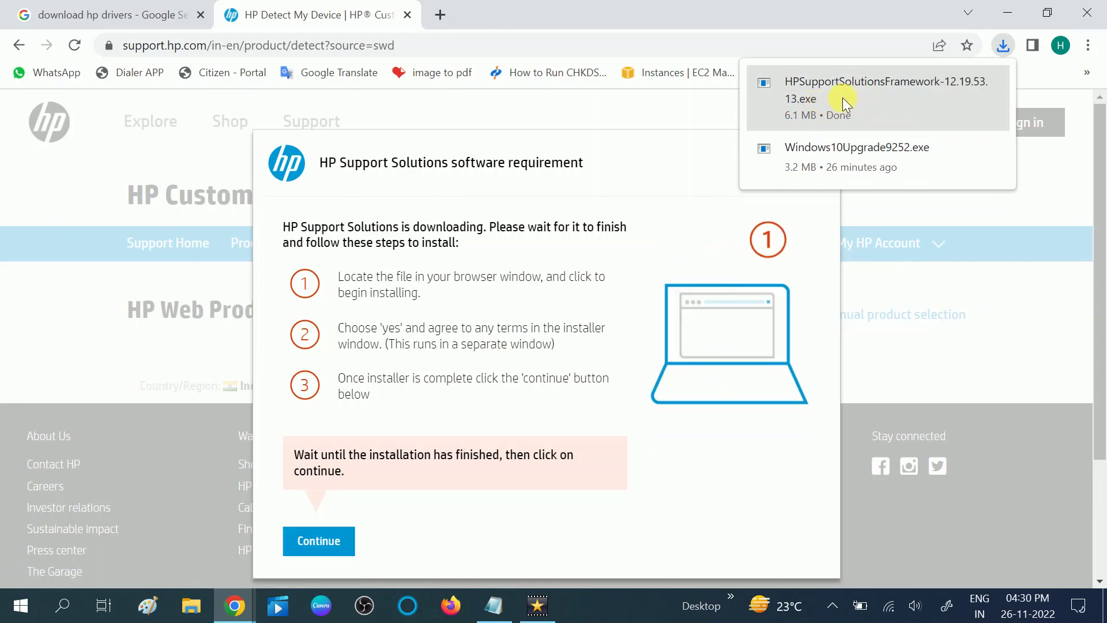
{"action": "left_click", "coordinate": [842, 98]}
{"action": "left_click", "coordinate": [607, 326]}
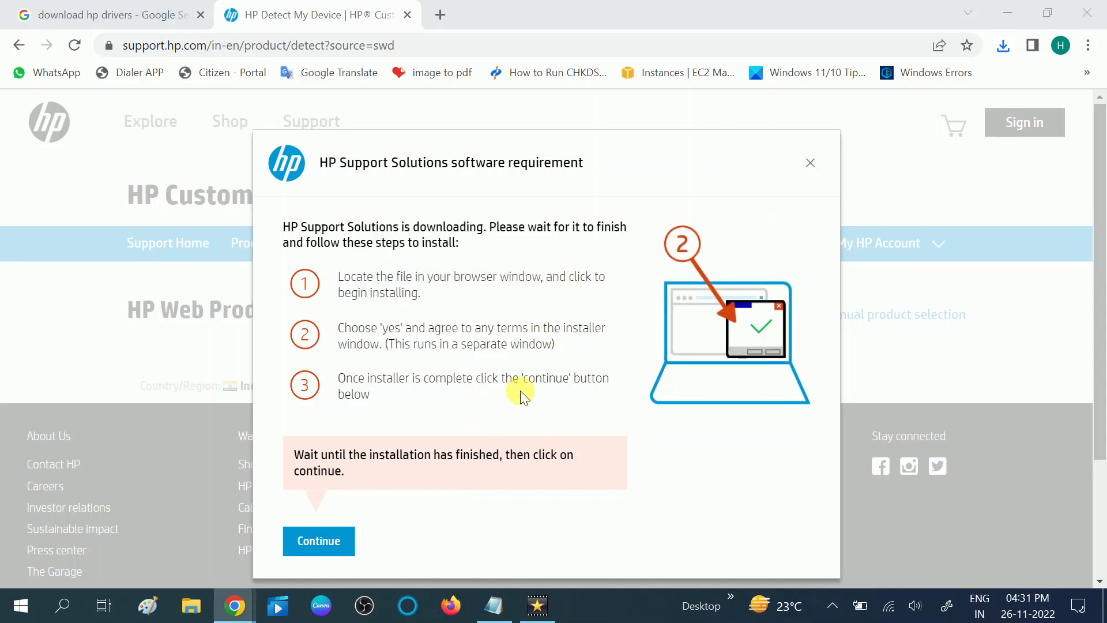
{"action": "left_click", "coordinate": [639, 446]}
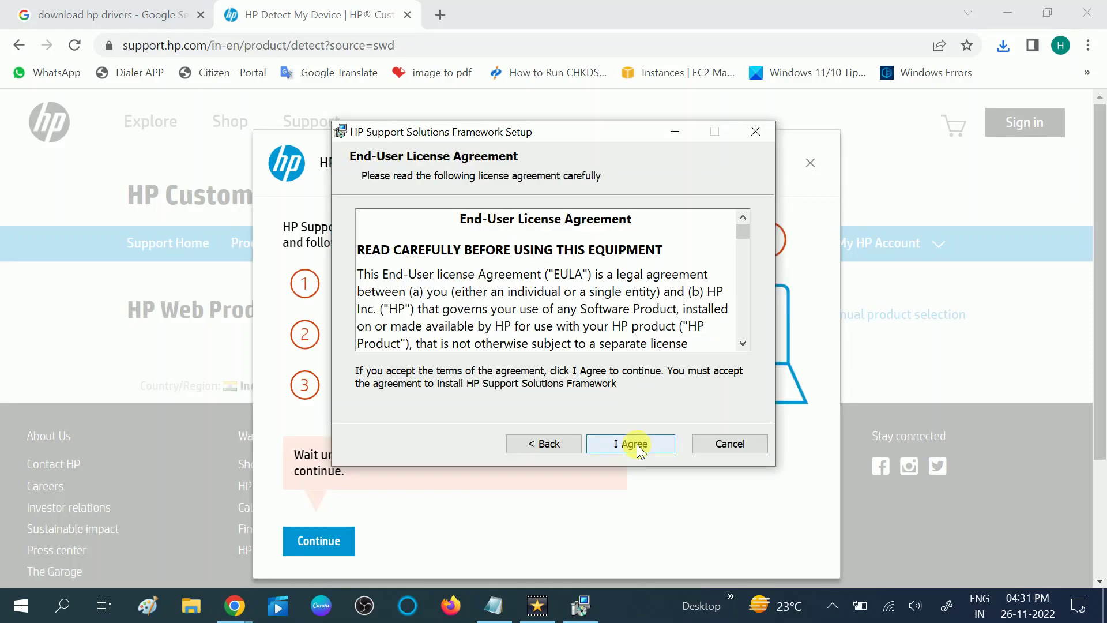
Accept the licence, keep HP Support Assistant on 'Install now', install the framework, and finish
{"action": "left_click", "coordinate": [638, 449]}
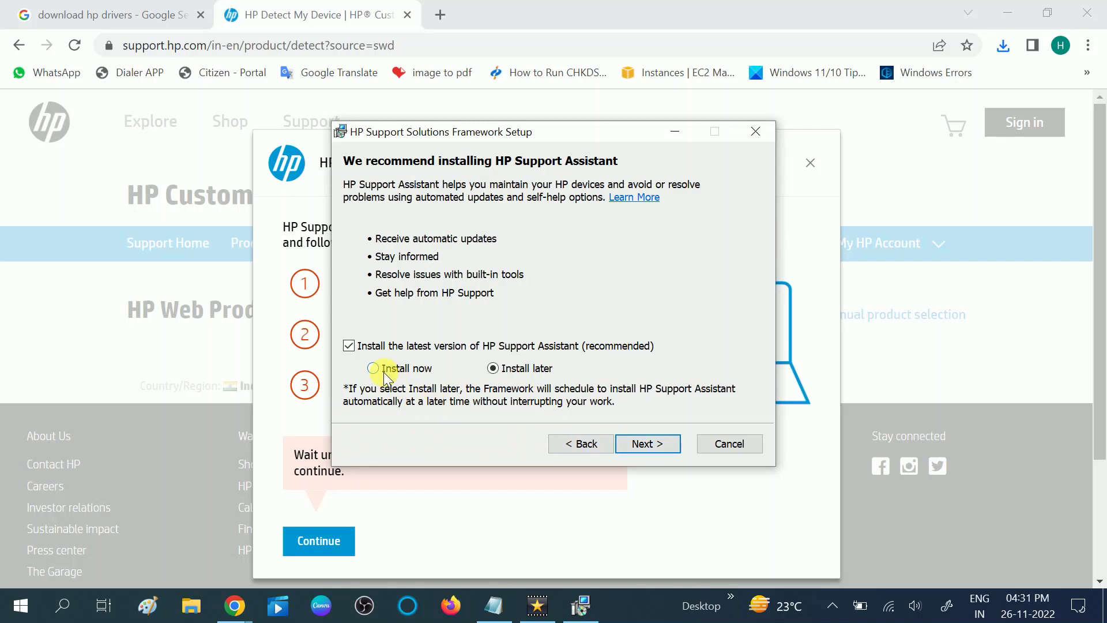
{"action": "left_click", "coordinate": [657, 444]}
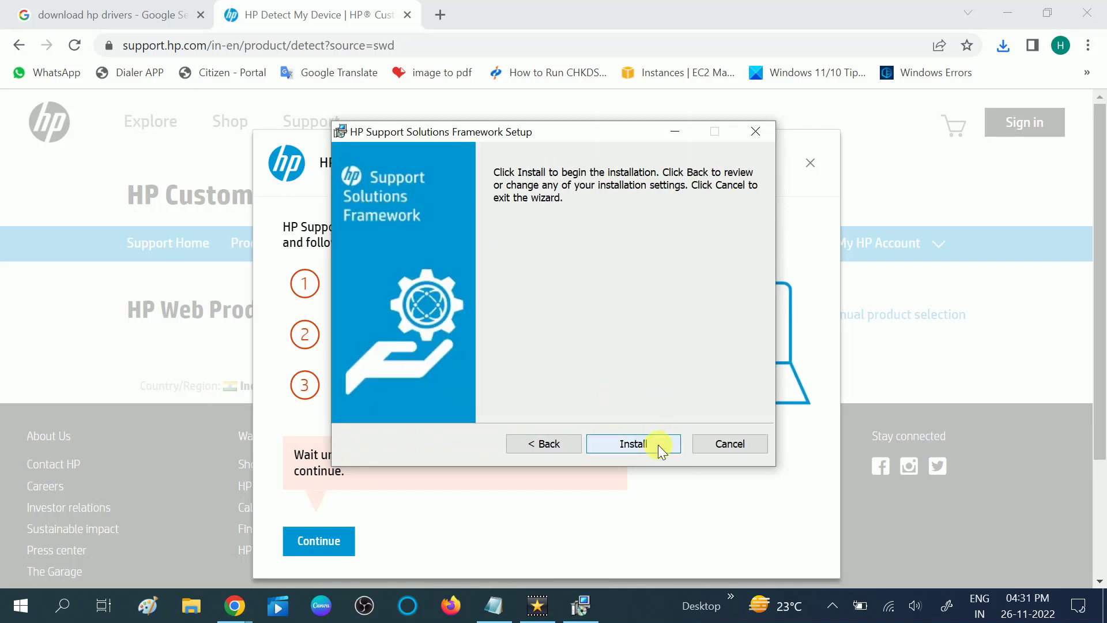
{"action": "left_click", "coordinate": [658, 444]}
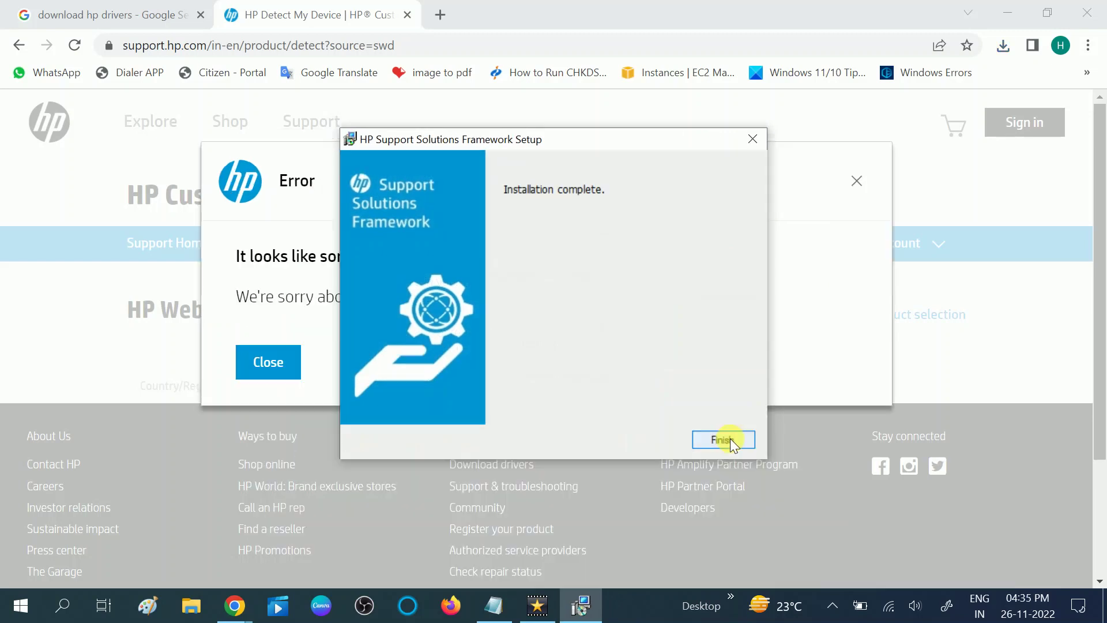
{"action": "left_click", "coordinate": [722, 440]}
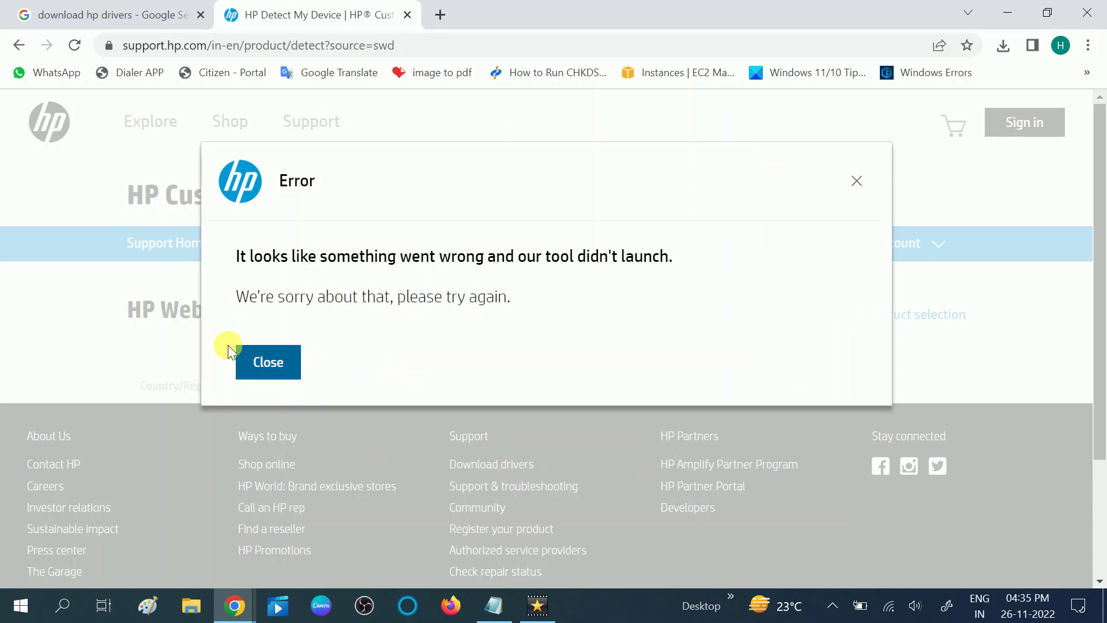
Dismiss the launch error, choose Laptop again, and always allow HP Web Products Detection to run
{"action": "left_click", "coordinate": [271, 365]}
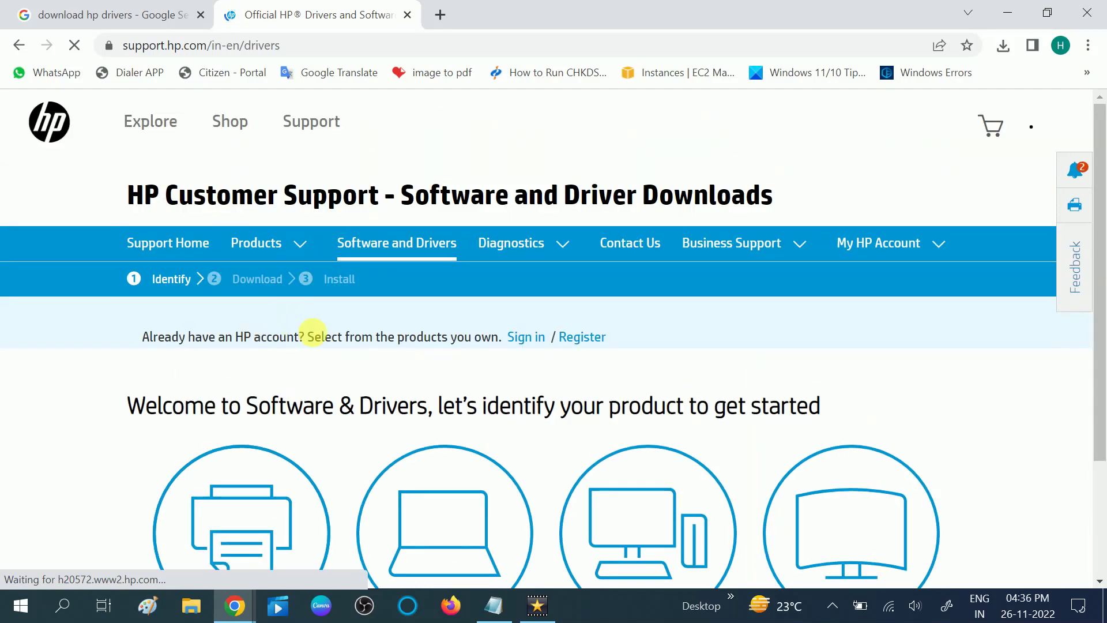
{"action": "scroll", "coordinate": [340, 347], "scroll_direction": "down", "scroll_amount": 3}
{"action": "left_click", "coordinate": [450, 366]}
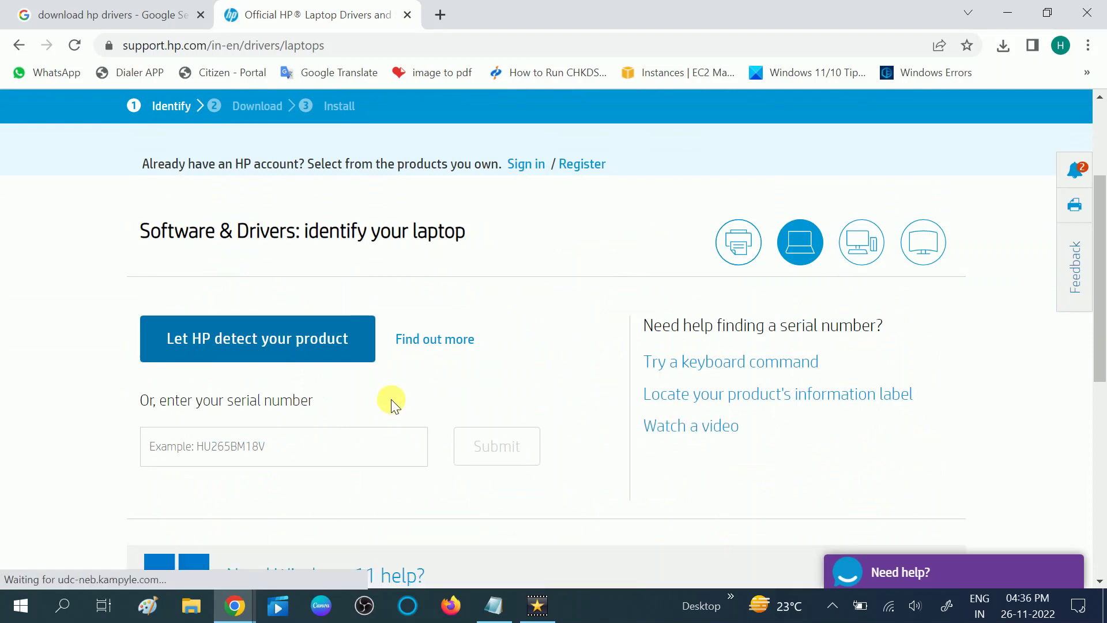
{"action": "scroll", "coordinate": [391, 399], "scroll_direction": "down", "scroll_amount": 3}
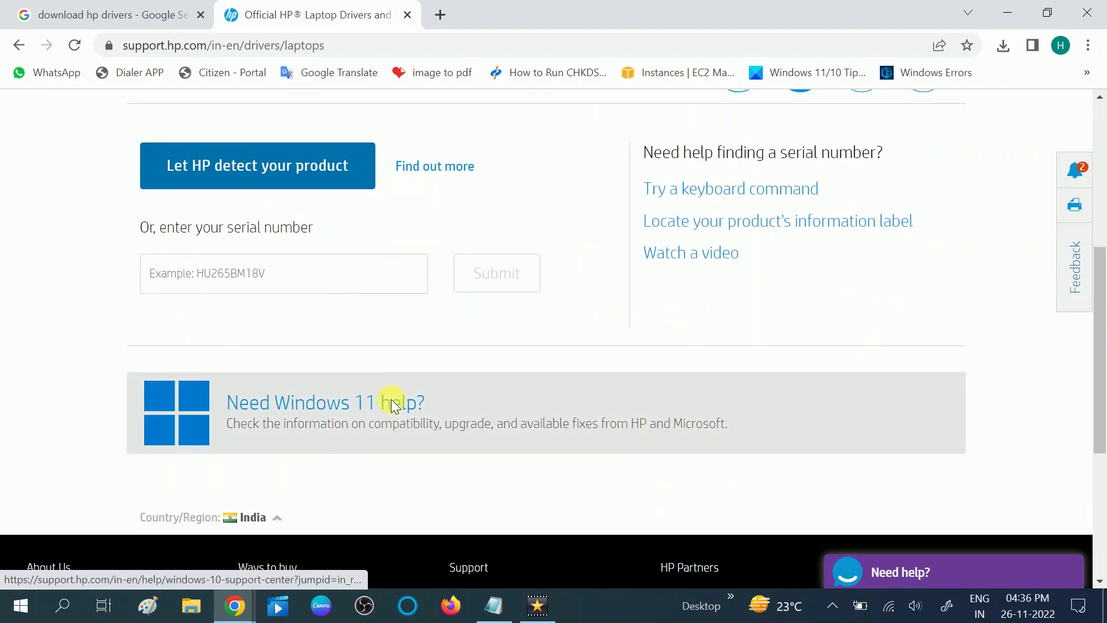
{"action": "scroll", "coordinate": [391, 404], "scroll_direction": "up", "scroll_amount": 5}
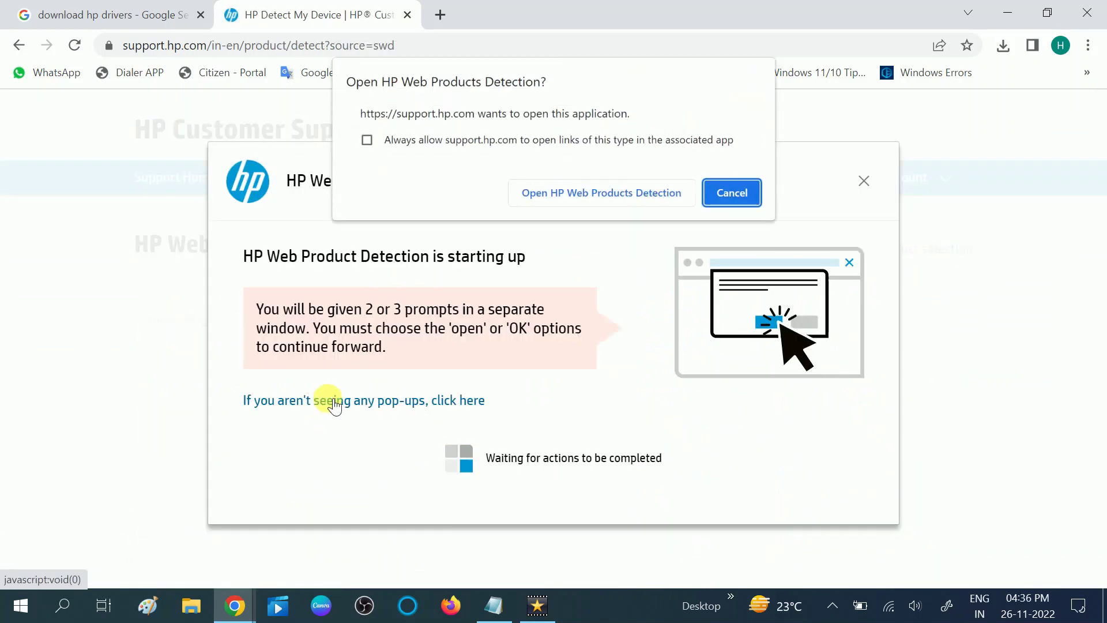
{"action": "left_click", "coordinate": [366, 139]}
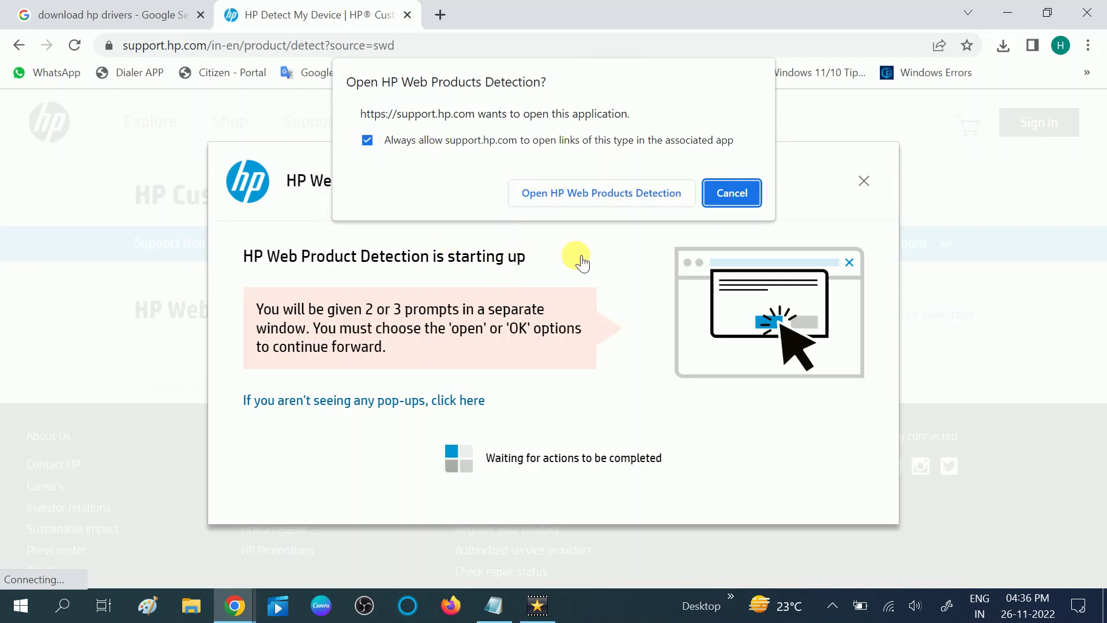
{"action": "left_click", "coordinate": [577, 192]}
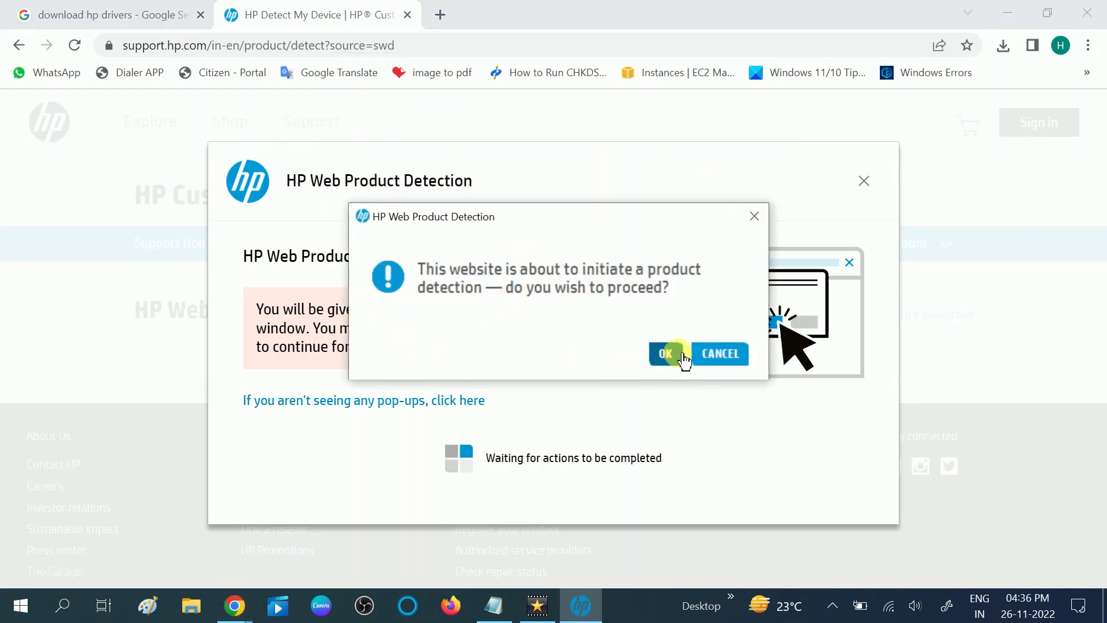
{"action": "left_click", "coordinate": [666, 354]}
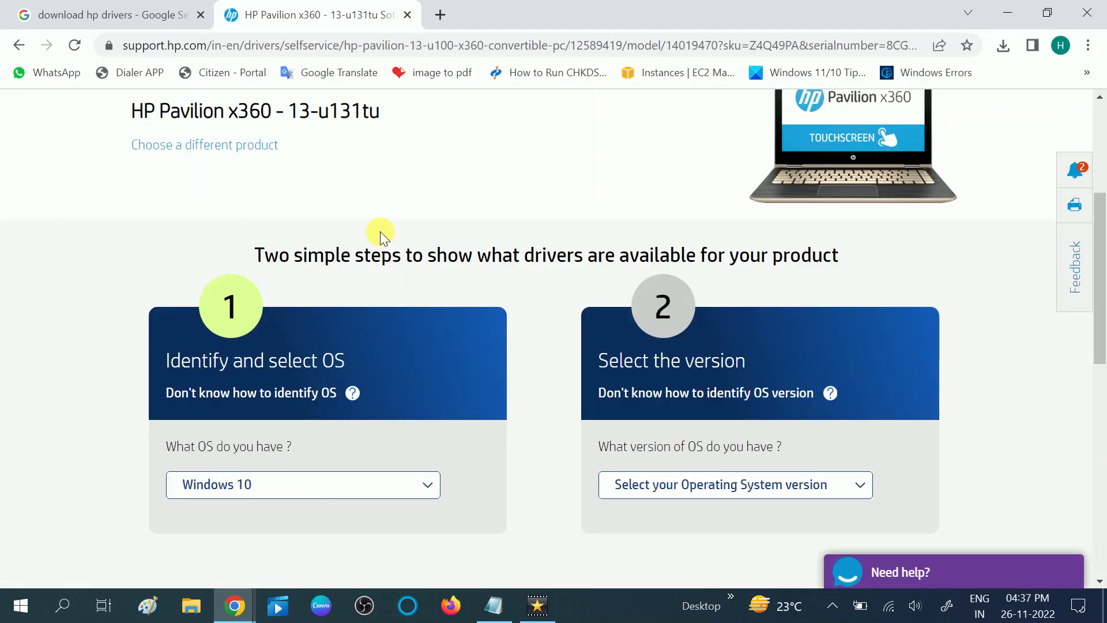
Choose Windows 10 (64-bit) as the operating system and submit to list the laptop's drivers
{"action": "left_click", "coordinate": [428, 488]}
{"action": "left_click", "coordinate": [294, 521]}
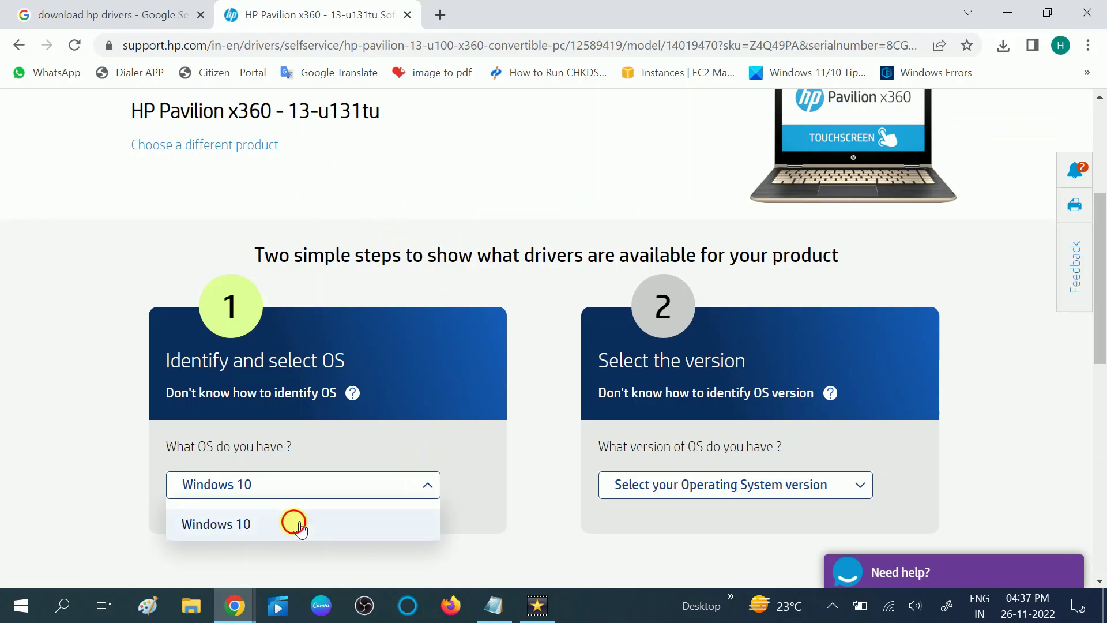
{"action": "left_click", "coordinate": [740, 487]}
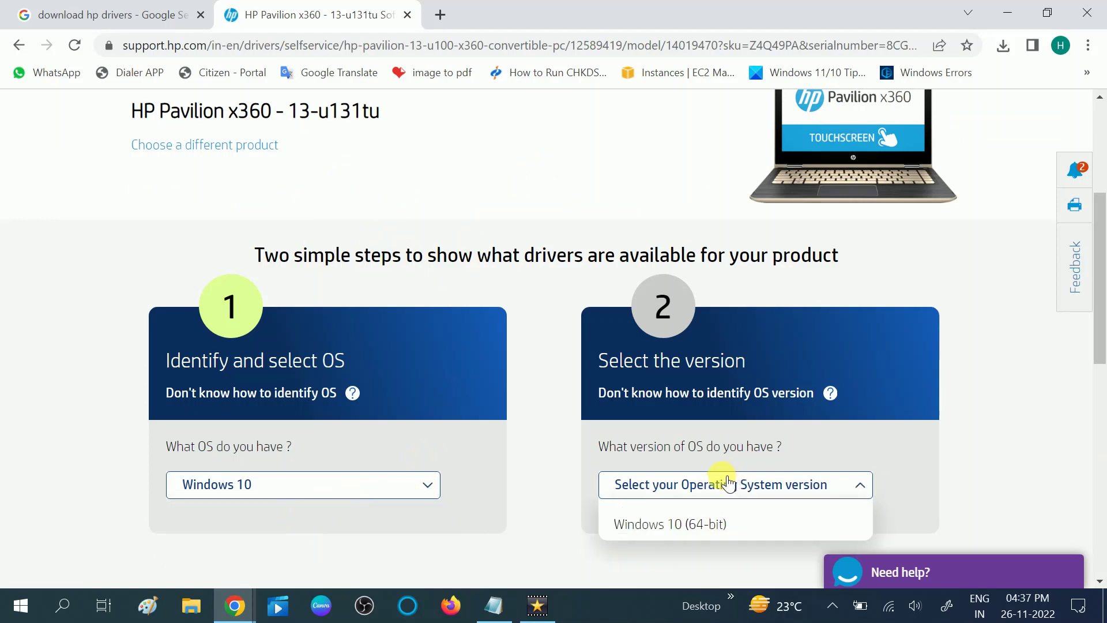
{"action": "left_click", "coordinate": [698, 523]}
{"action": "scroll", "coordinate": [686, 504], "scroll_direction": "down", "scroll_amount": 1}
{"action": "scroll", "coordinate": [686, 504], "scroll_direction": "down", "scroll_amount": 2}
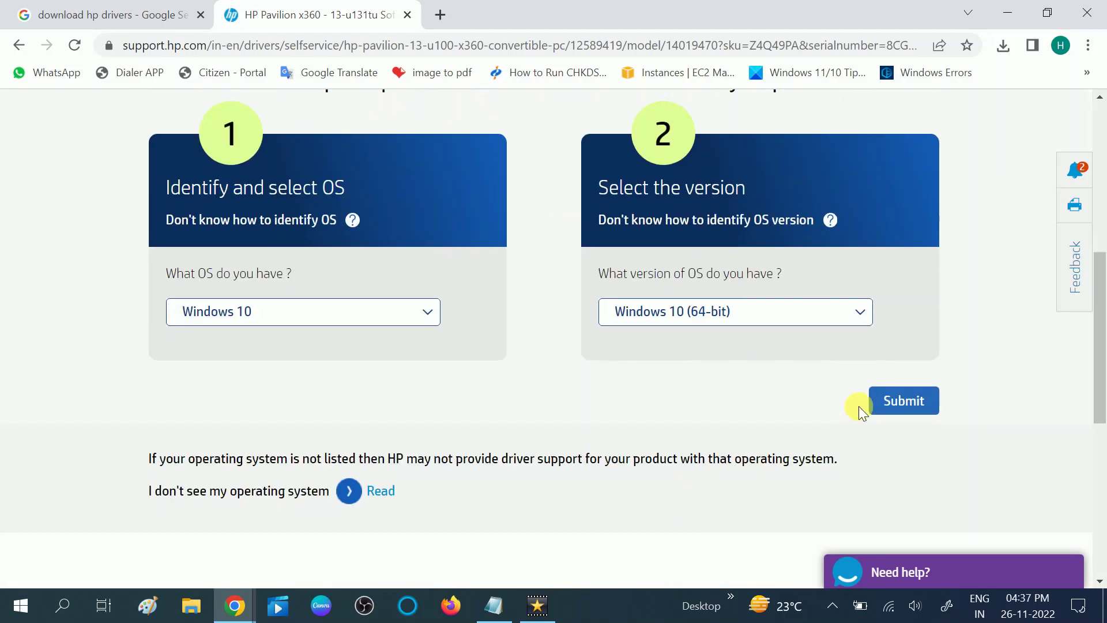
{"action": "left_click", "coordinate": [904, 400]}
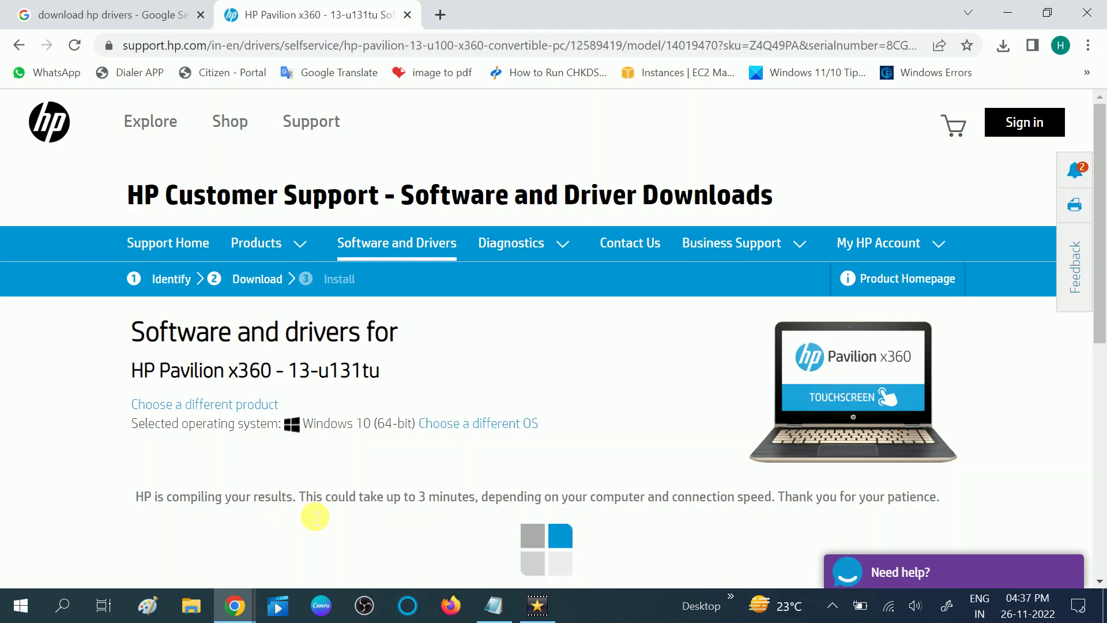
{"action": "scroll", "coordinate": [313, 516], "scroll_direction": "down", "scroll_amount": 2}
{"action": "scroll", "coordinate": [314, 516], "scroll_direction": "down", "scroll_amount": 2}
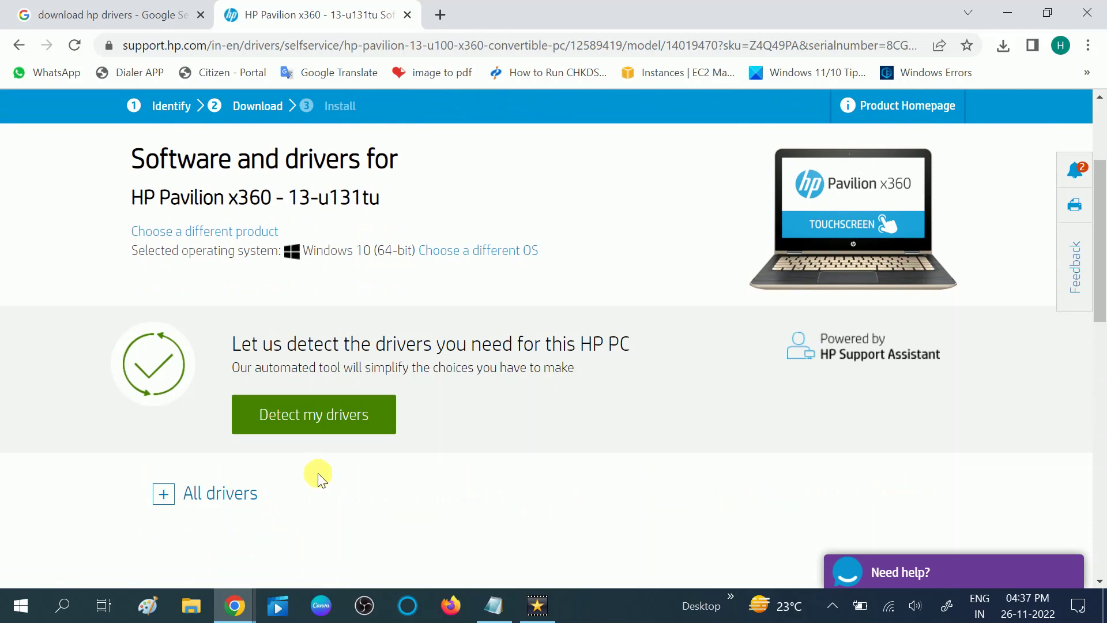
Run 'Detect my drivers', confirm the detection prompt, and review the results
{"action": "left_click", "coordinate": [315, 428]}
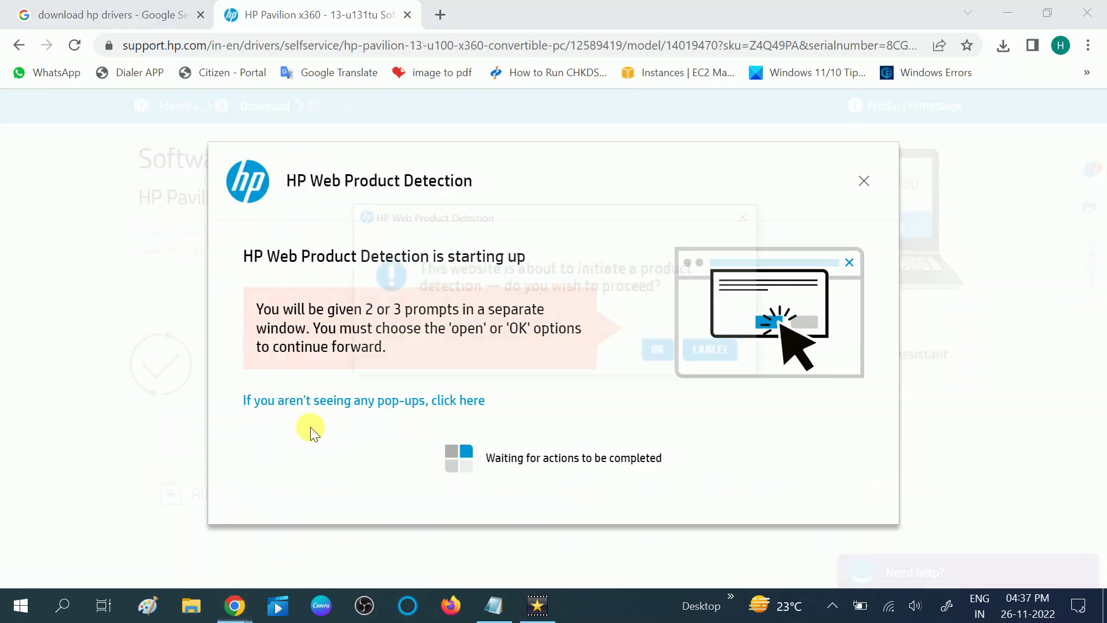
{"action": "left_click", "coordinate": [665, 353]}
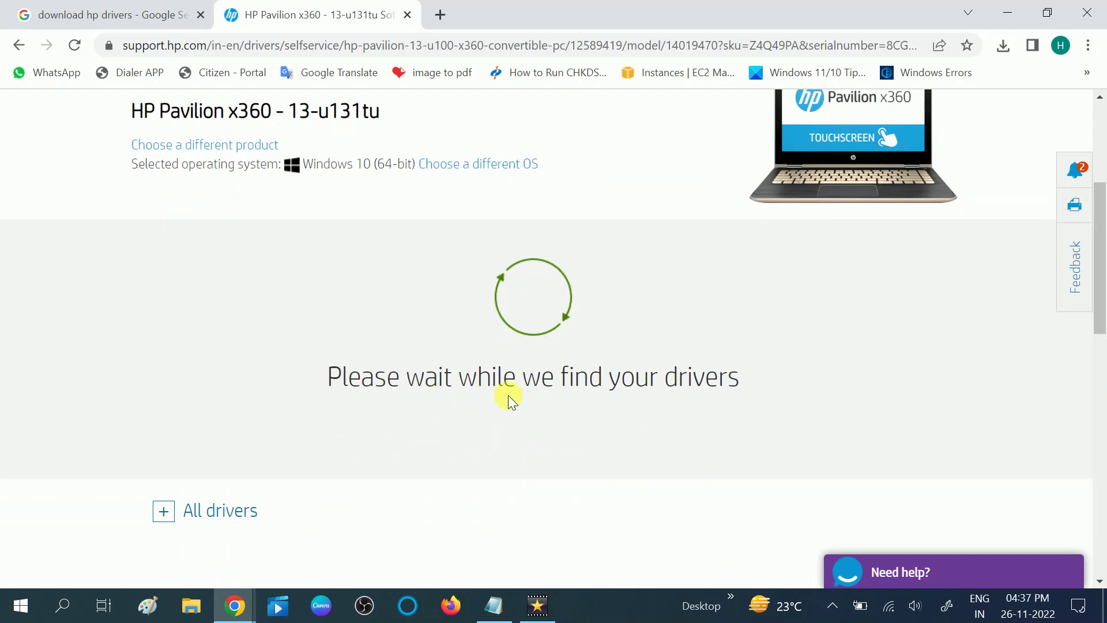
{"action": "scroll", "coordinate": [561, 431], "scroll_direction": "up", "scroll_amount": 2}
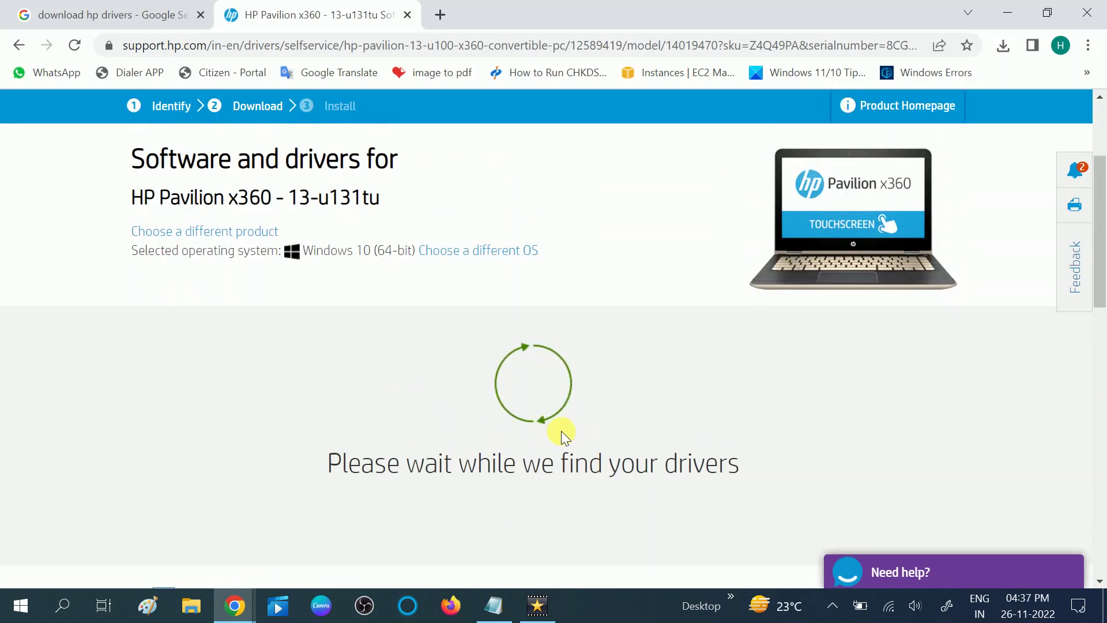
{"action": "scroll", "coordinate": [565, 404], "scroll_direction": "down", "scroll_amount": 3}
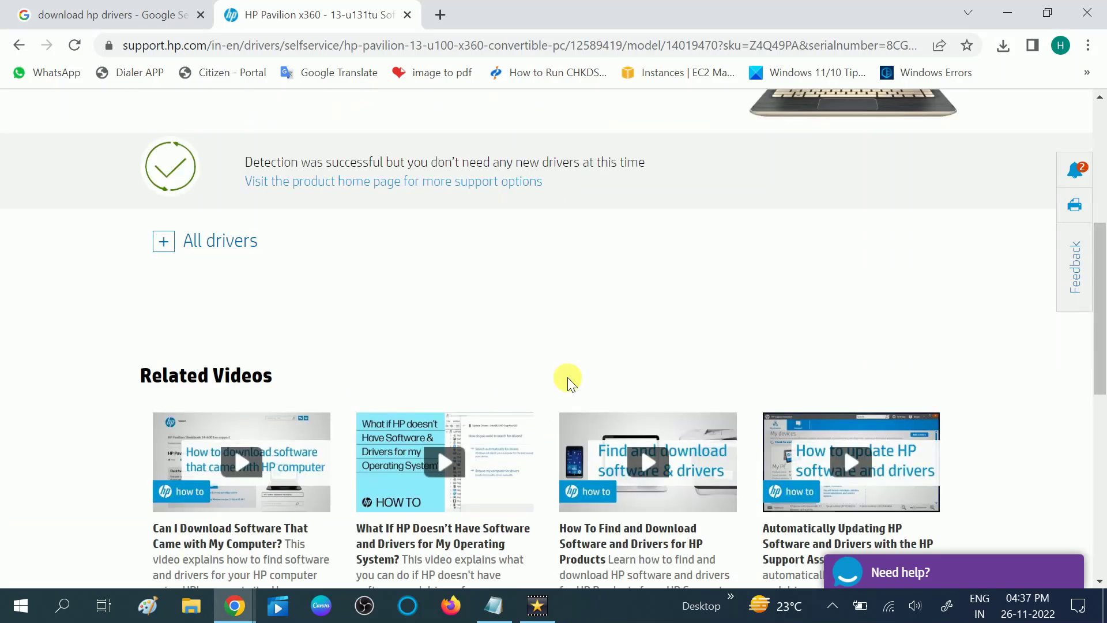
{"action": "scroll", "coordinate": [567, 377], "scroll_direction": "up", "scroll_amount": 3}
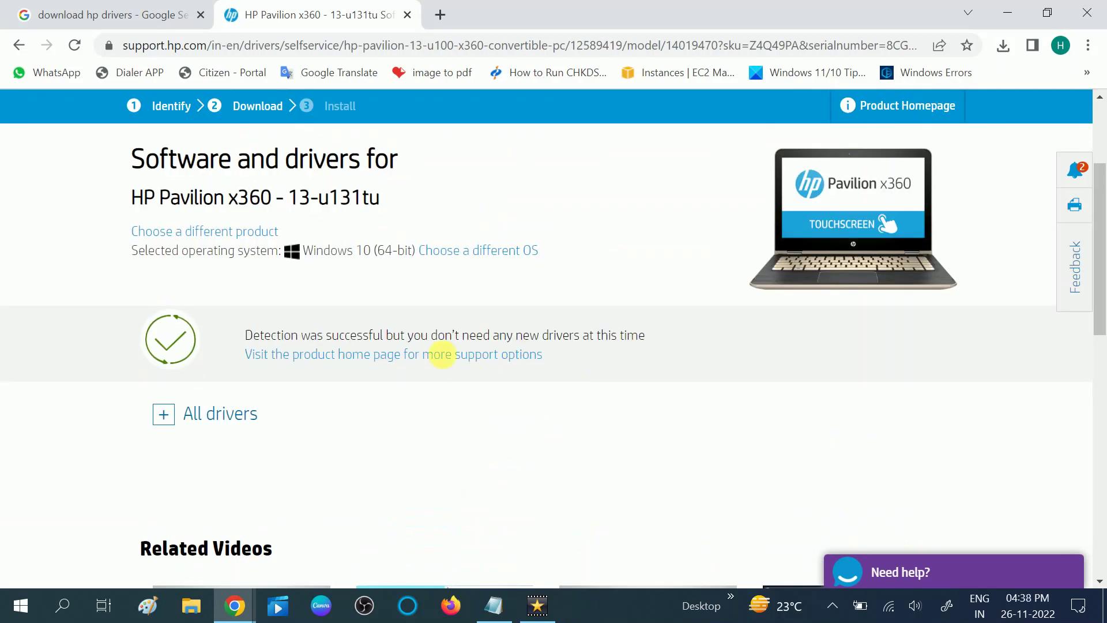
Highlight the 'Detection was successful' message saying no new drivers are needed
{"action": "left_click_drag", "start_coordinate": [270, 343], "coordinate": [657, 335]}
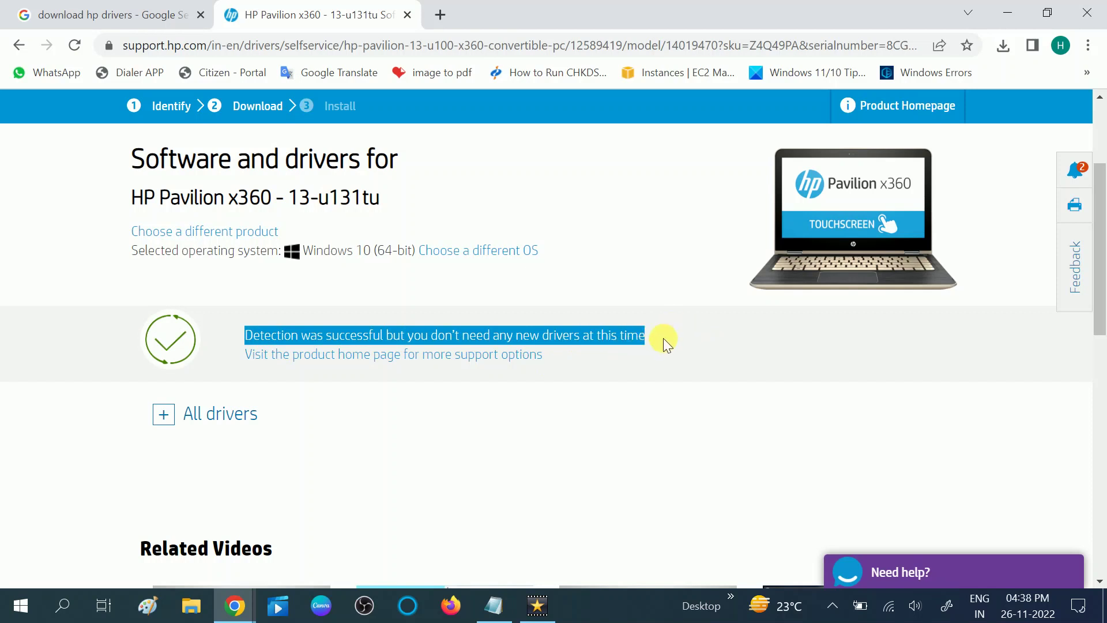
{"action": "left_click", "coordinate": [663, 338]}
{"action": "left_click_drag", "start_coordinate": [642, 336], "coordinate": [242, 337]}
Close Chrome and the installer security warning, then search 'check' to open Check for updates
{"action": "left_click", "coordinate": [1087, 13]}
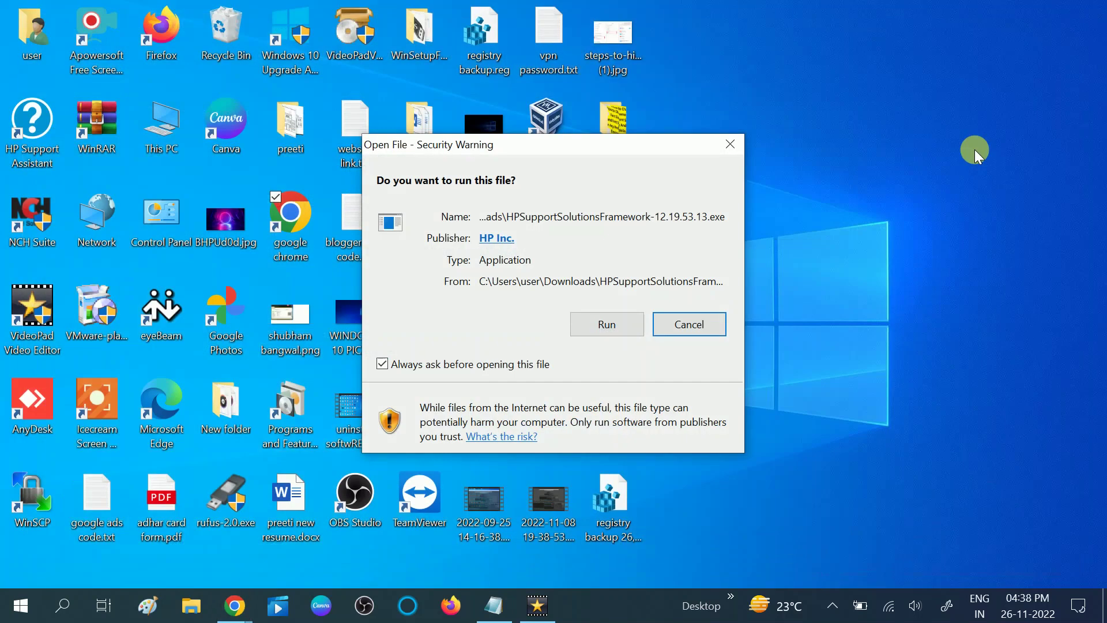
{"action": "left_click", "coordinate": [738, 142]}
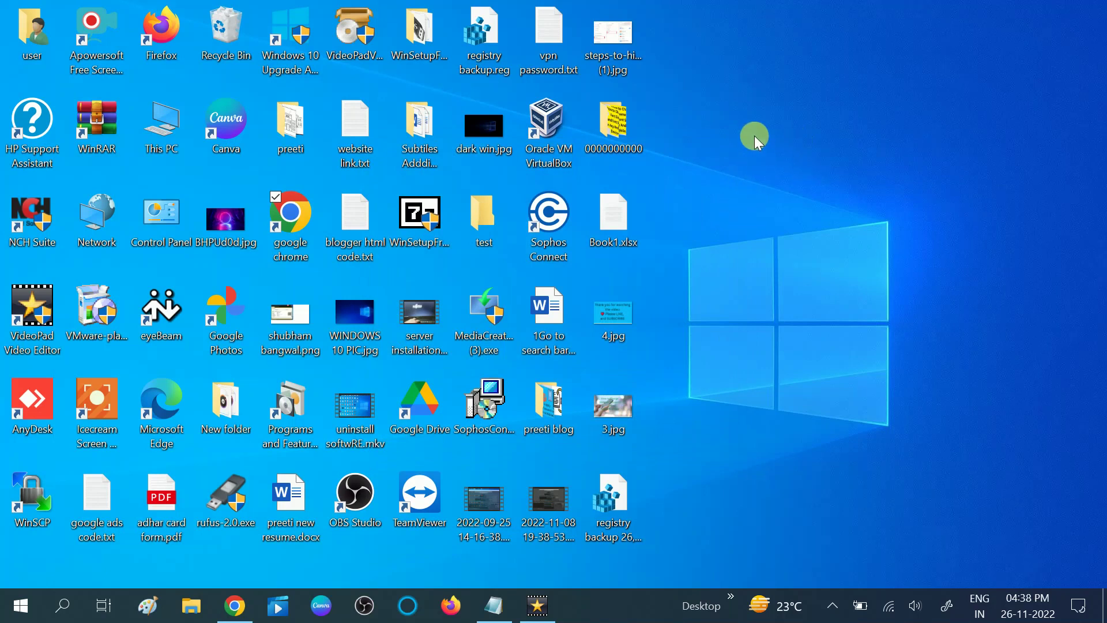
{"action": "left_click", "coordinate": [20, 605]}
{"action": "left_click", "coordinate": [65, 605]}
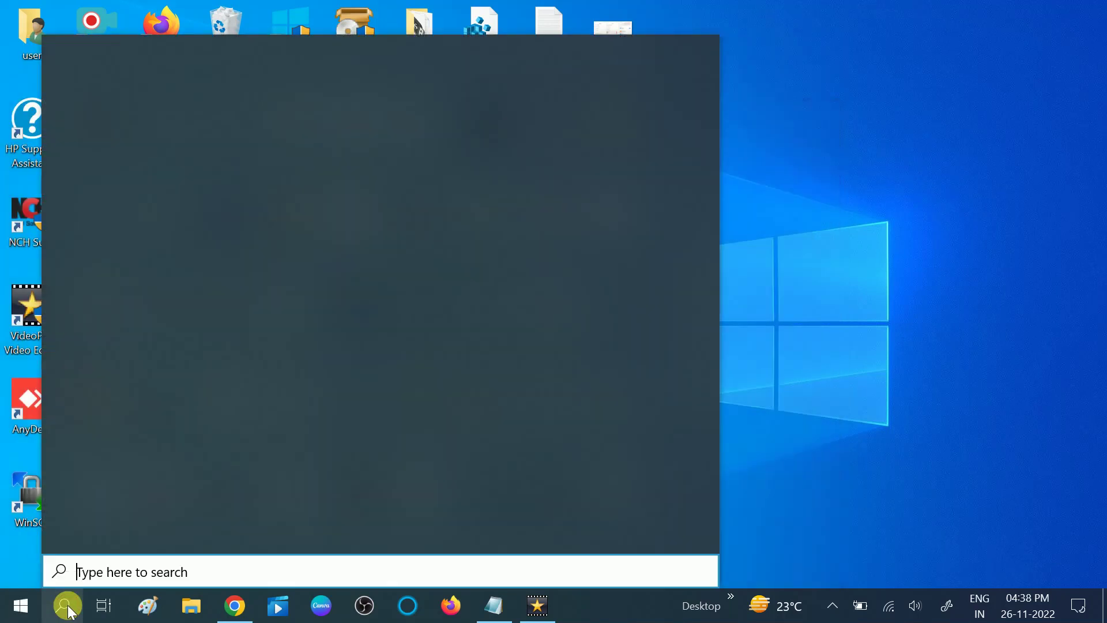
{"action": "type", "text": "c"}
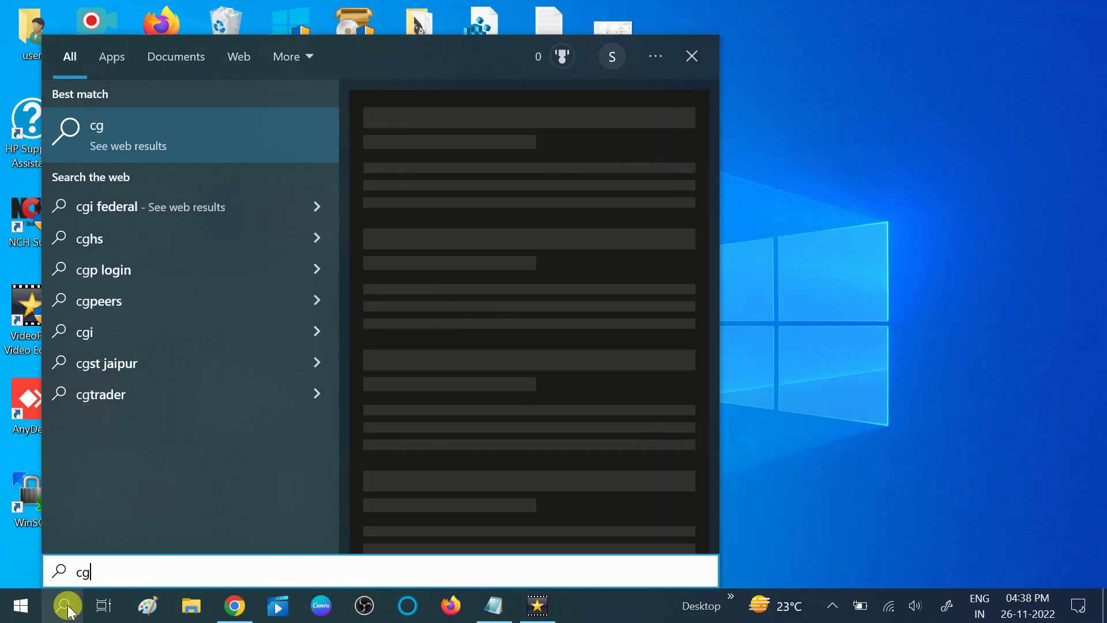
{"action": "type", "text": "heck"}
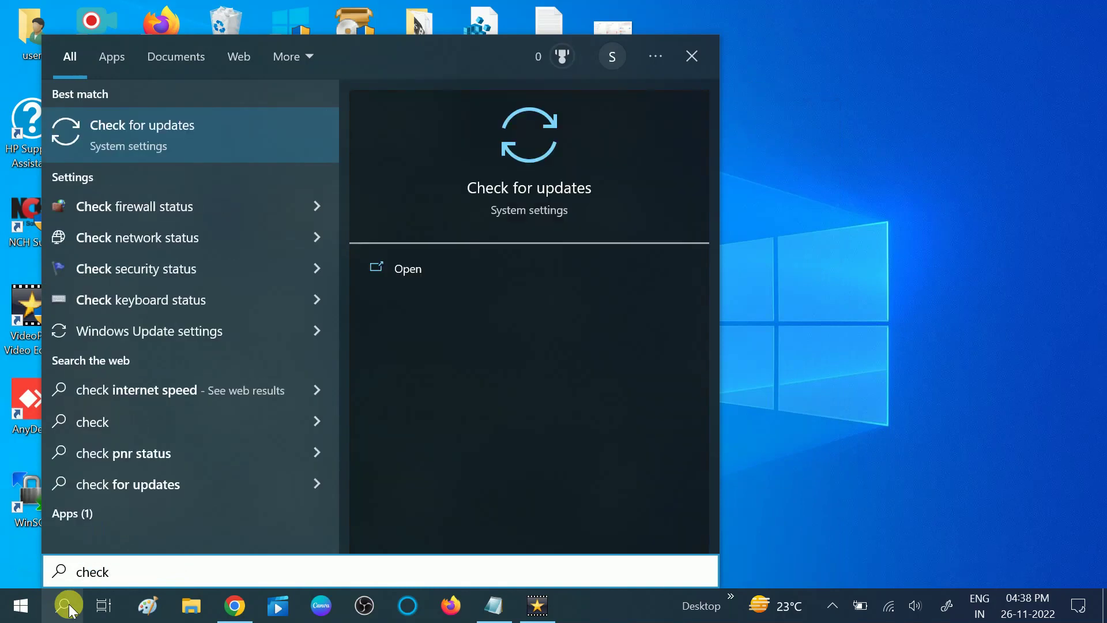
{"action": "left_click", "coordinate": [175, 136]}
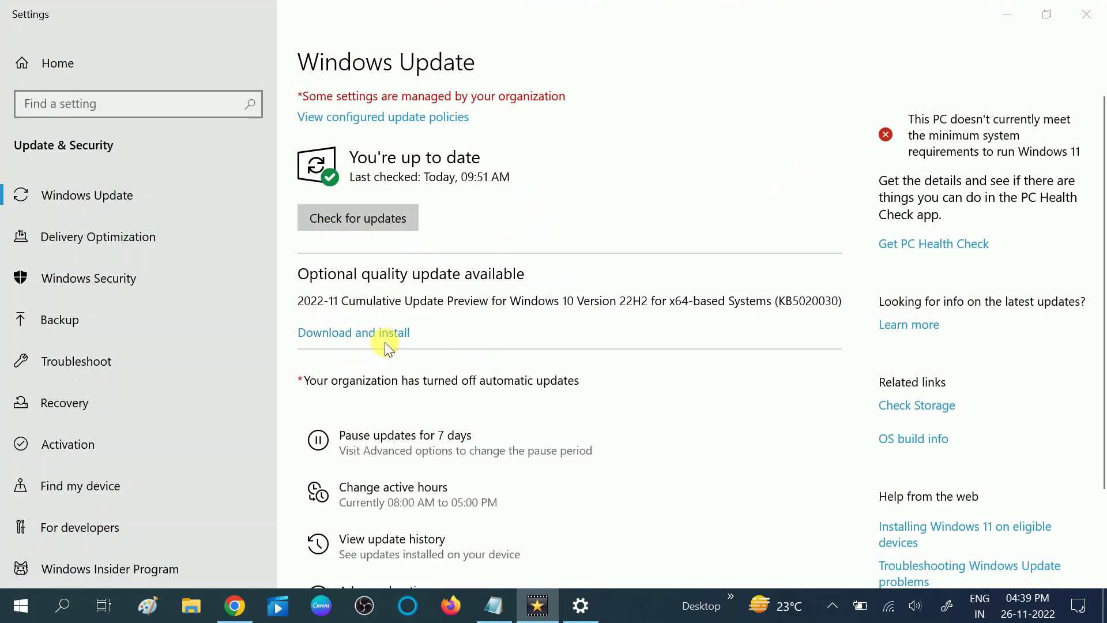
Look over the Windows Update page showing 'You're up to date', then close Settings
{"action": "scroll", "coordinate": [386, 348], "scroll_direction": "down", "scroll_amount": 2}
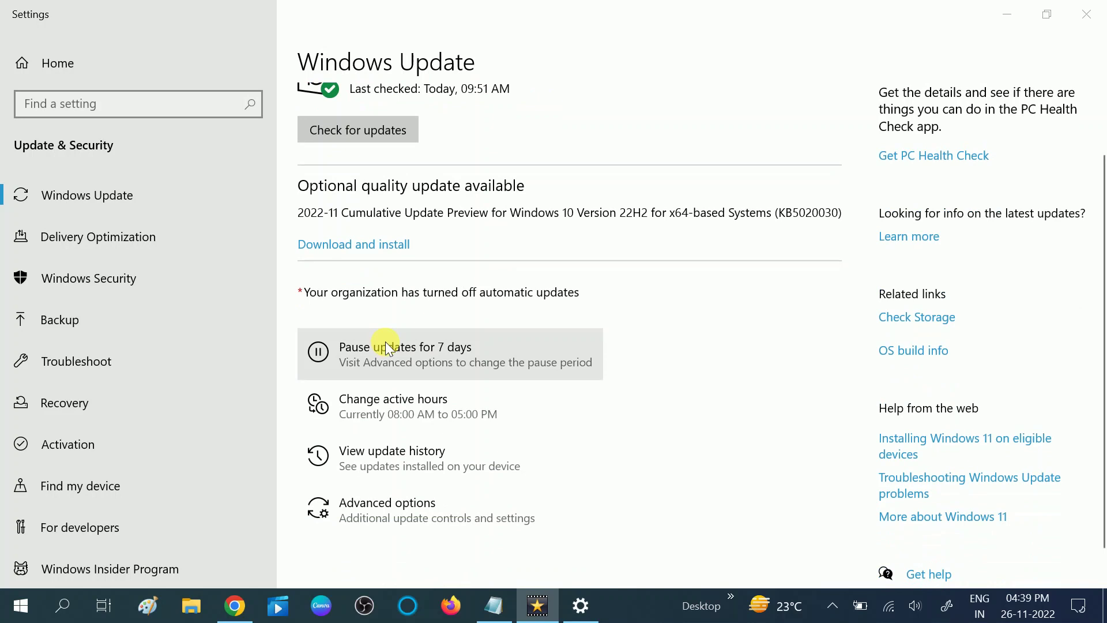
{"action": "scroll", "coordinate": [387, 348], "scroll_direction": "up", "scroll_amount": 2}
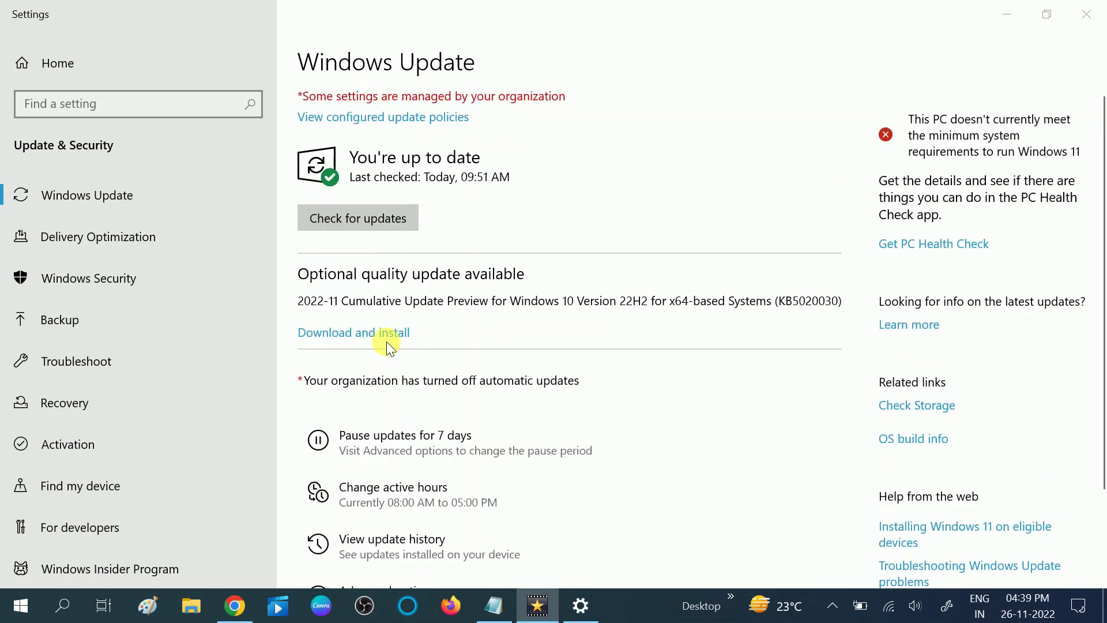
{"action": "left_click", "coordinate": [1086, 14]}
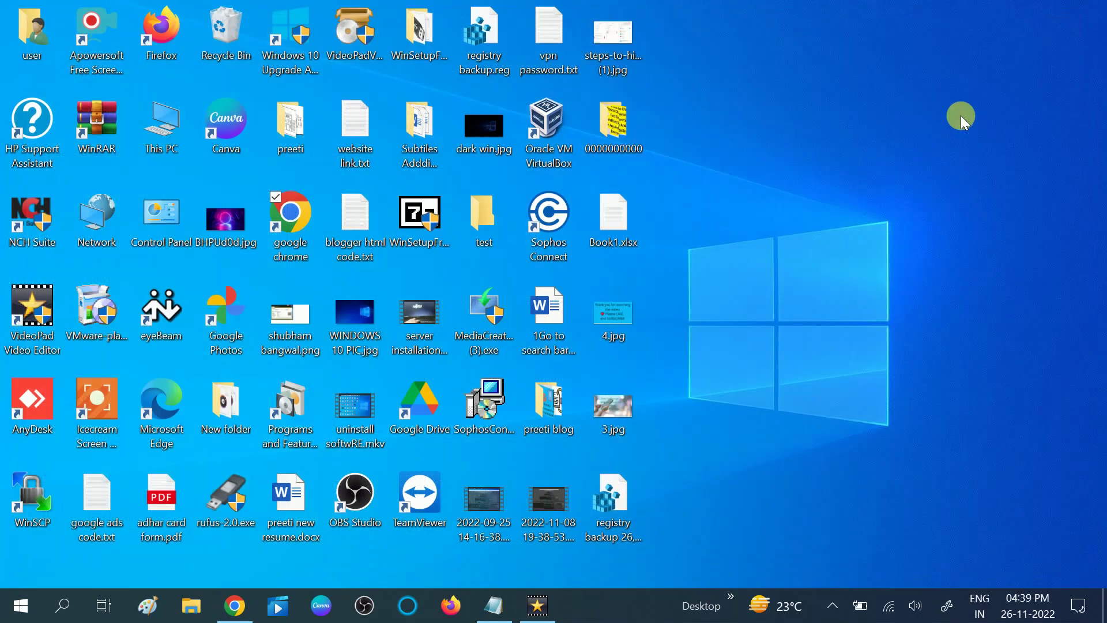